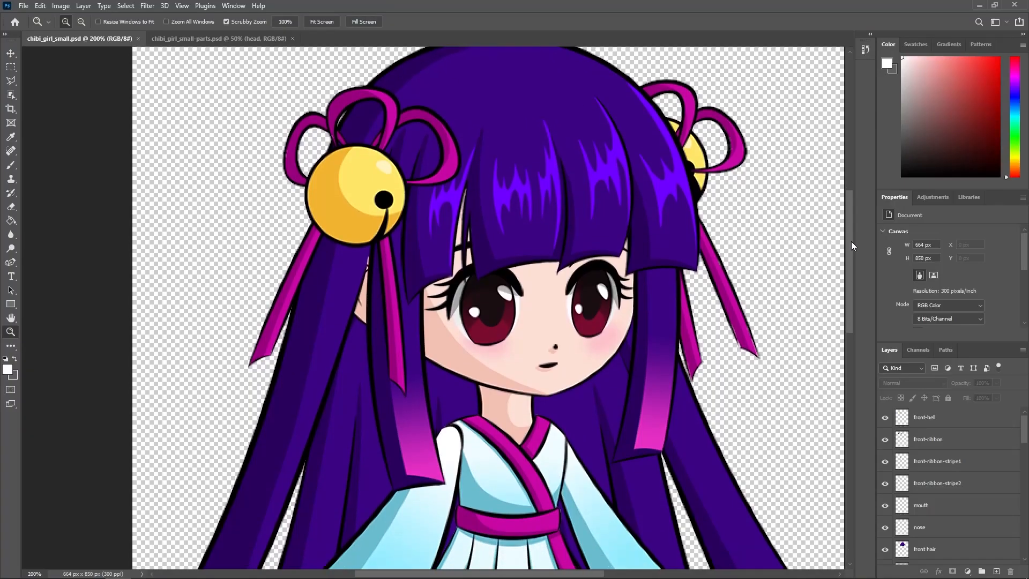
pyautogui.scroll(-5, 850, 240)
pyautogui.moveTo(851, 270); pyautogui.dragTo(849, 346)
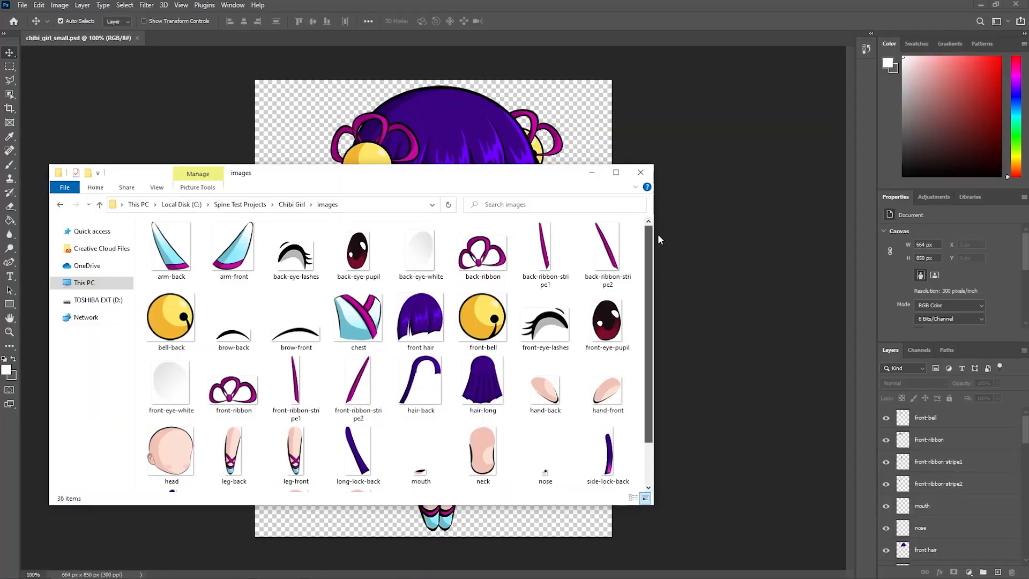
pyautogui.moveTo(658, 234)
pyautogui.mouseDown()
pyautogui.moveTo(664, 296)
pyautogui.moveTo(664, 230)
pyautogui.mouseUp()
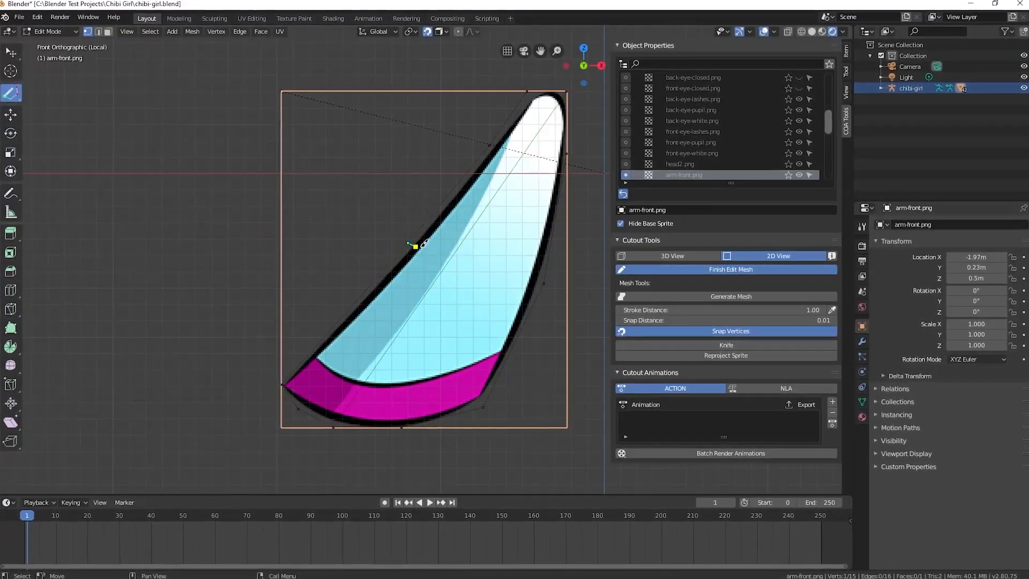
pyautogui.click(408, 243)
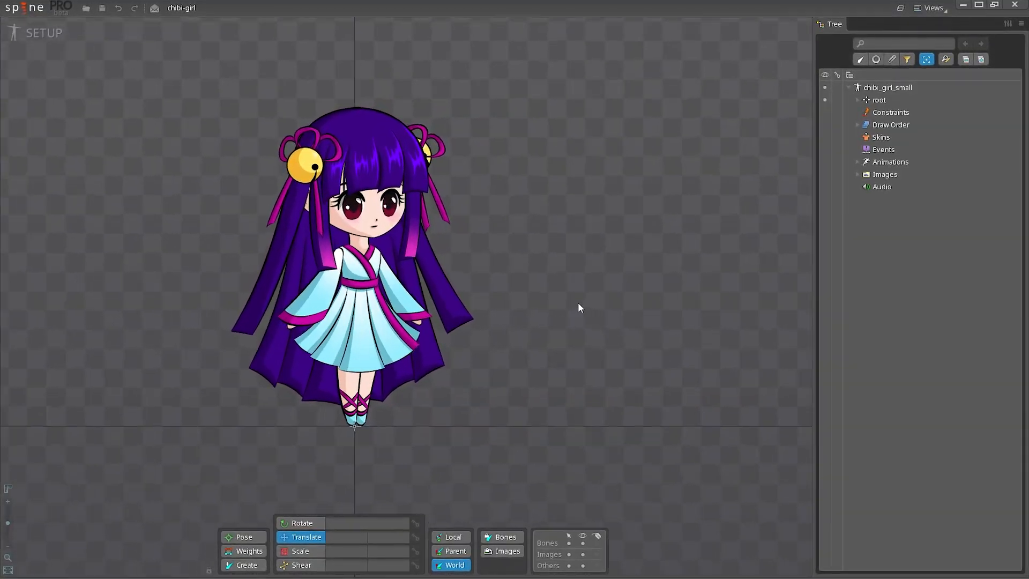
pyautogui.scroll(2, 577, 302)
pyautogui.scroll(-1, 484, 234)
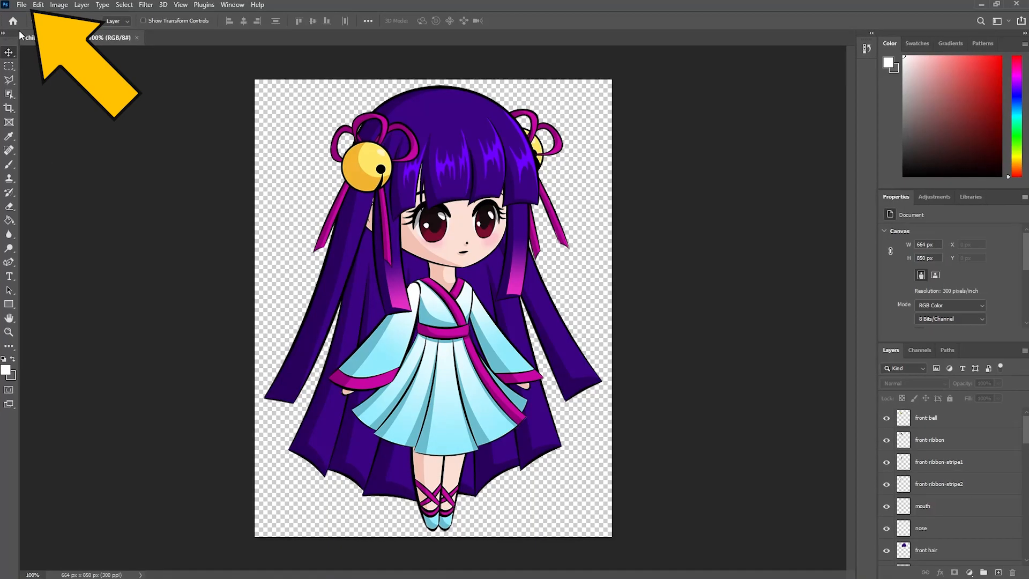
# - Export the layers with the PhotoshopToSpine script to C:/Spine Test Projects/Chibi Girl/ and import chibi_girl_small.json into a new Spine project
pyautogui.click(20, 5)
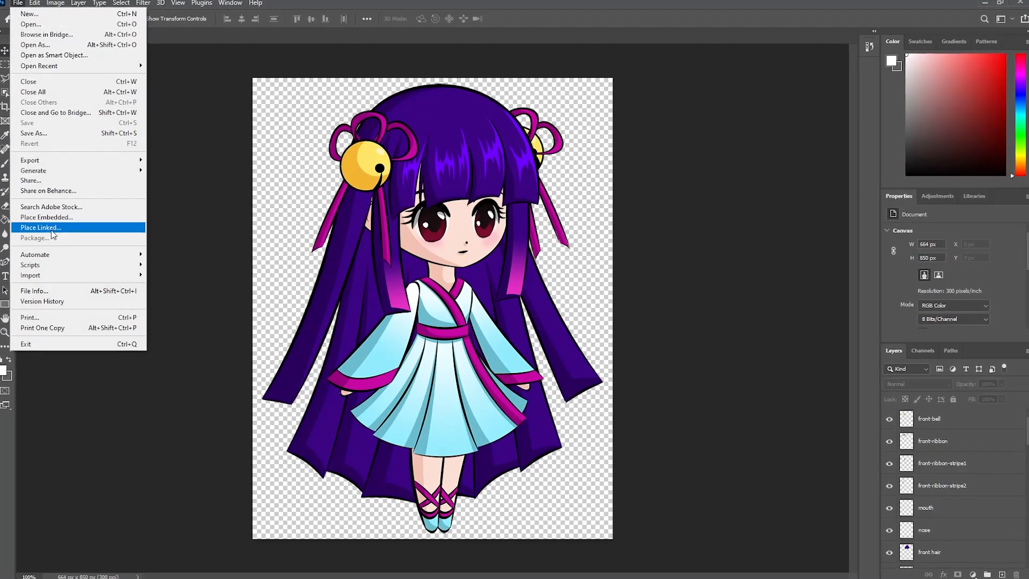
pyautogui.moveTo(50, 263)
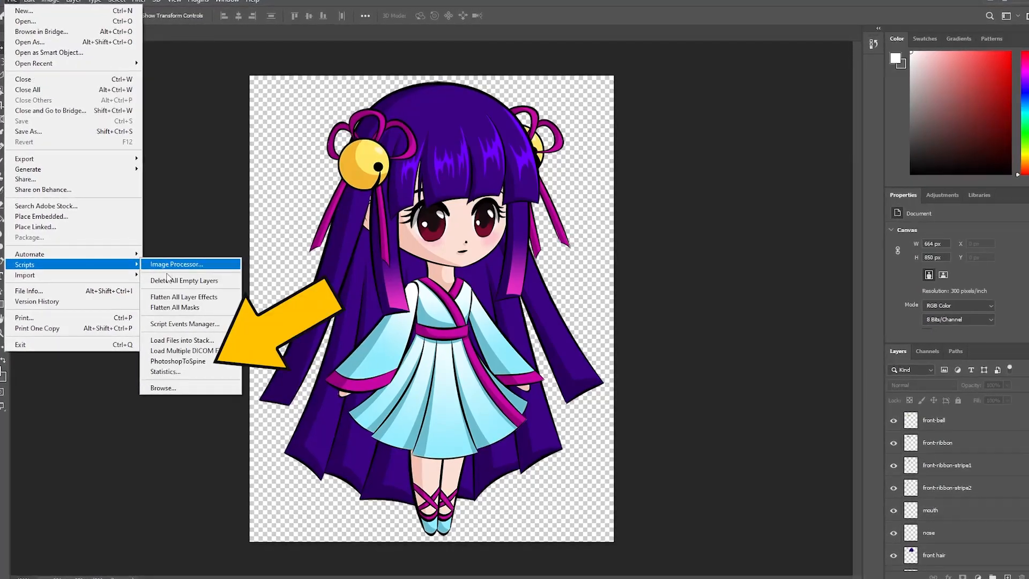
pyautogui.click(169, 361)
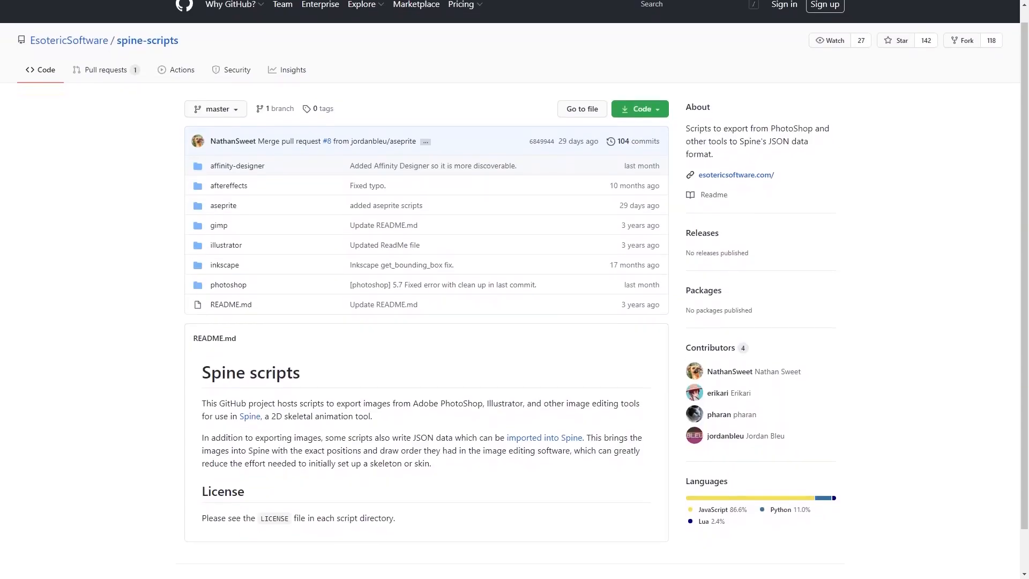
pyautogui.scroll(-2, 698, 506)
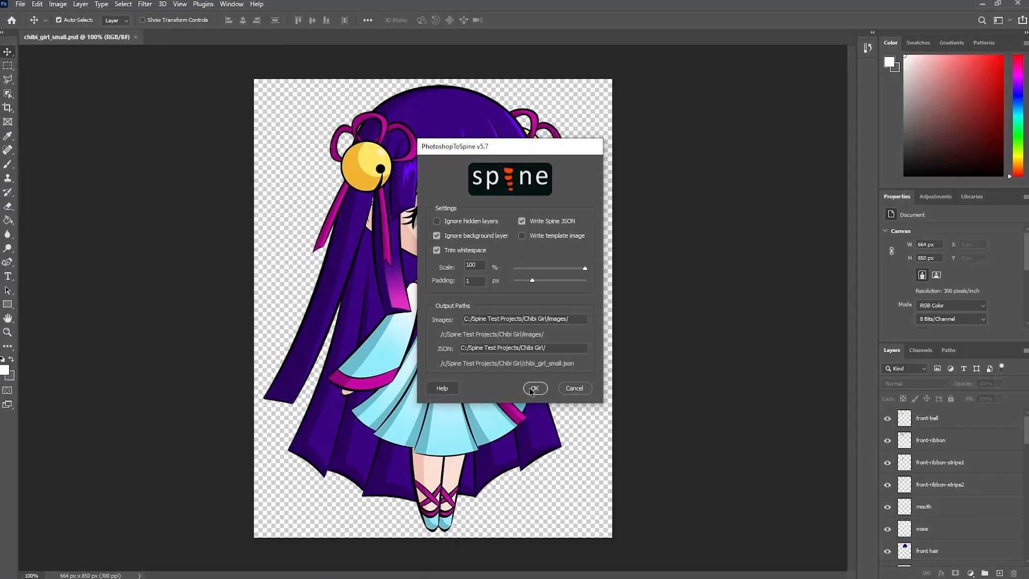
pyautogui.click(531, 389)
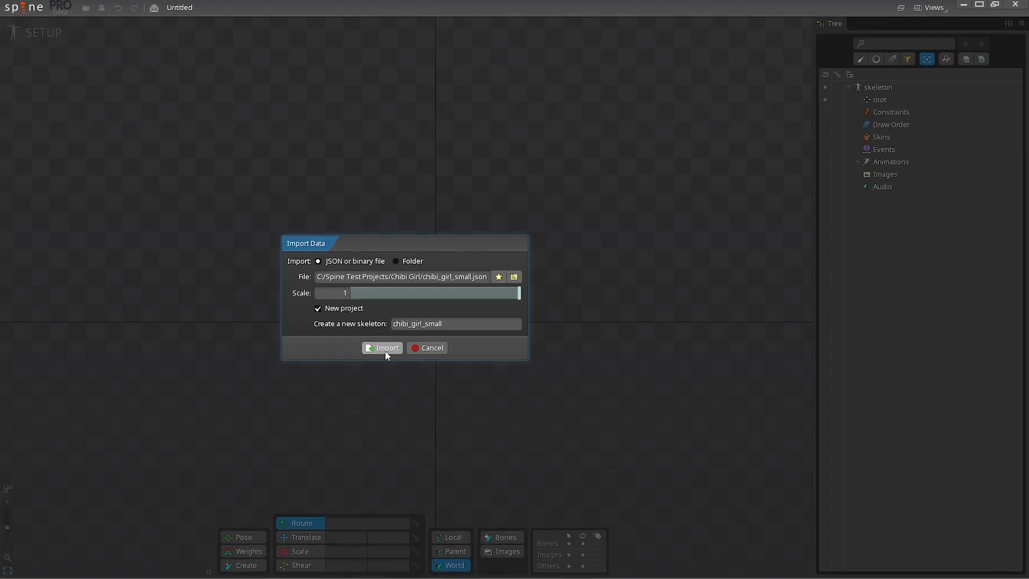
pyautogui.click(384, 349)
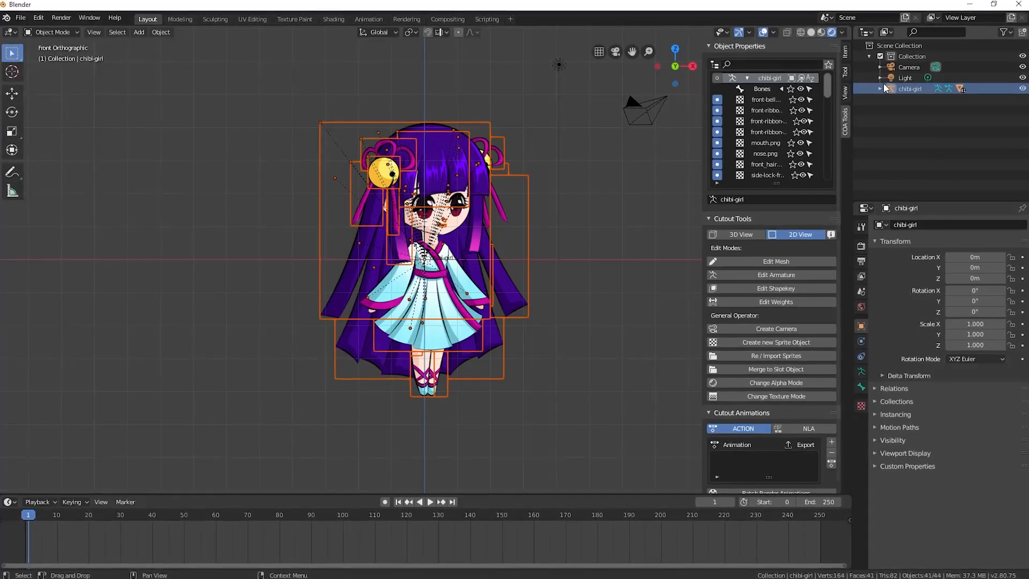
# - Switch to Blender and expand the chibi-girl object in the scene hierarchy to review its sprites
pyautogui.click(883, 87)
pyautogui.scroll(-2, 939, 124)
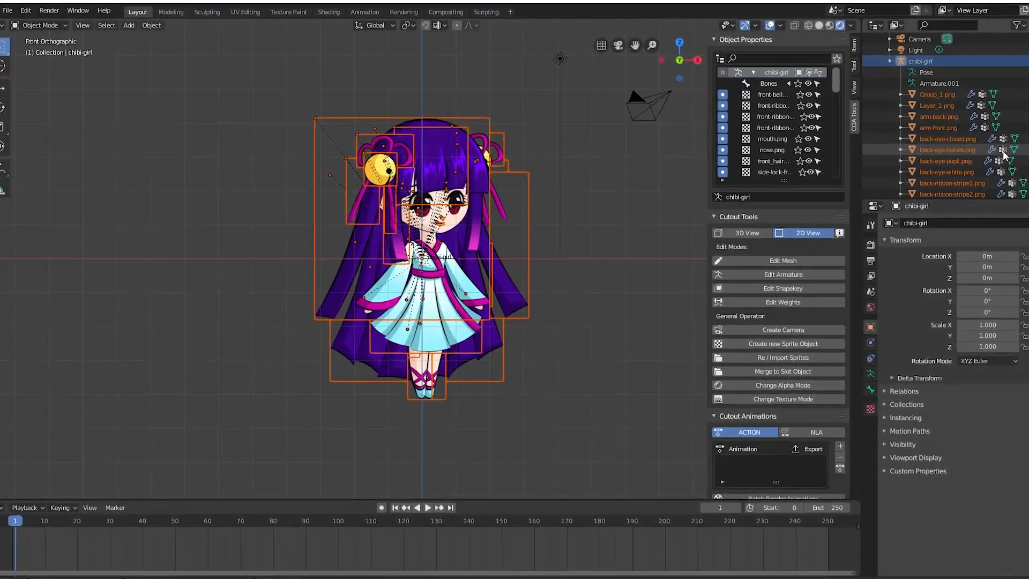
# - Switch to Photoshop and run the BlenderExporter script on the chibi girl's layers
pyautogui.click(24, 6)
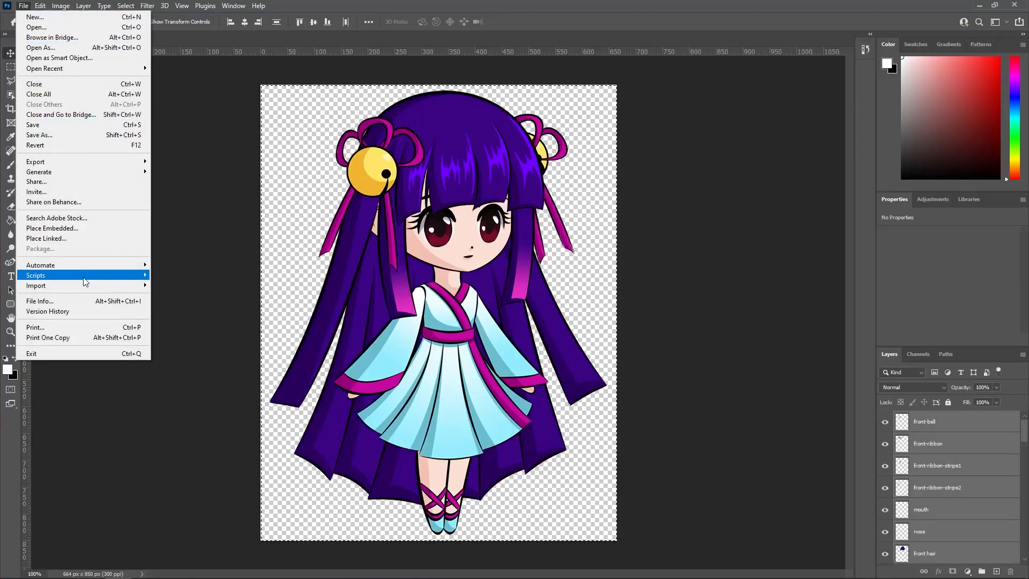
pyautogui.moveTo(148, 275)
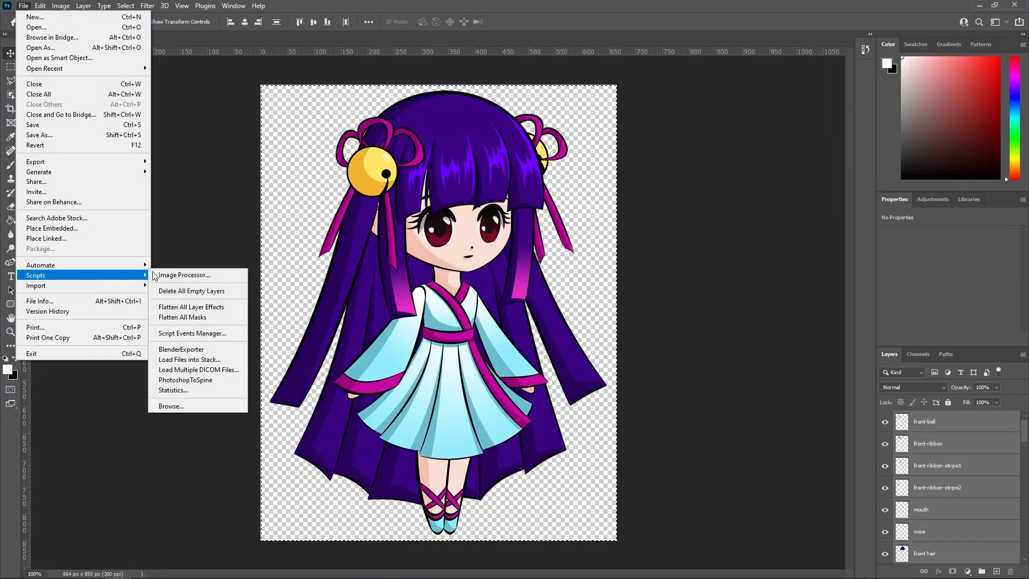
pyautogui.click(228, 349)
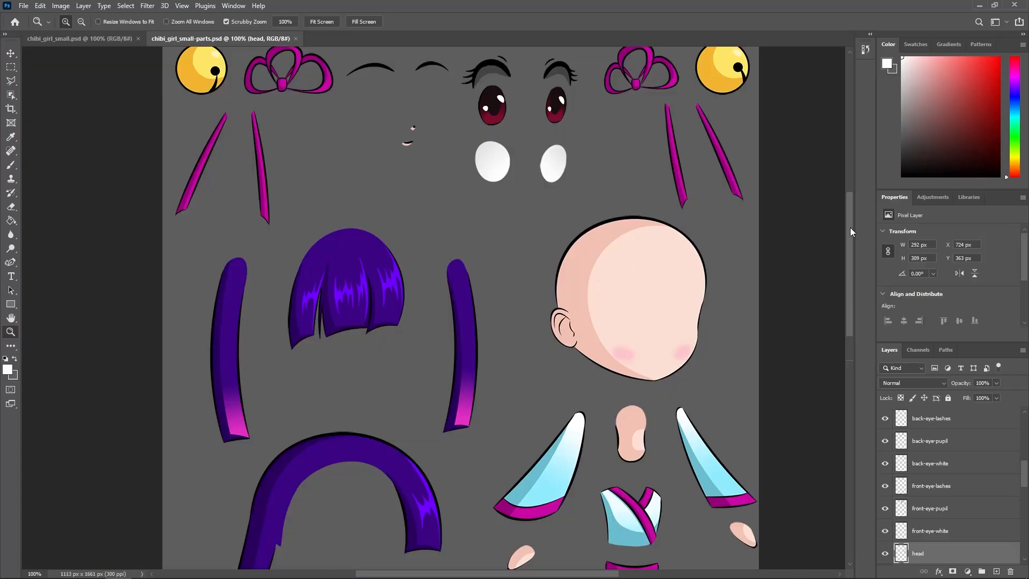
pyautogui.moveTo(849, 227); pyautogui.dragTo(843, 317)
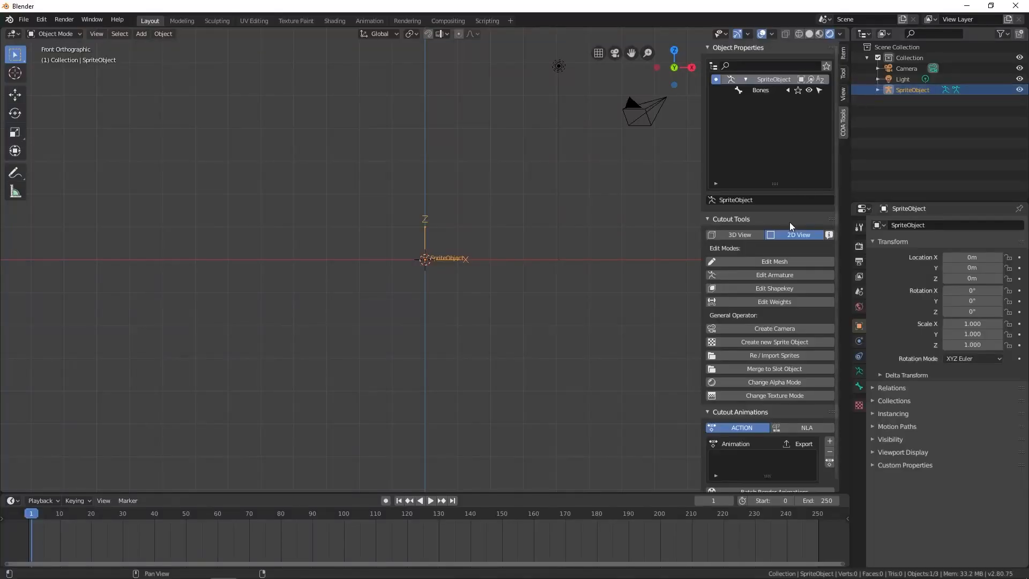
# - Switch to Blender and import the sprites from chibi-girl.json into the sprite object
pyautogui.click(782, 358)
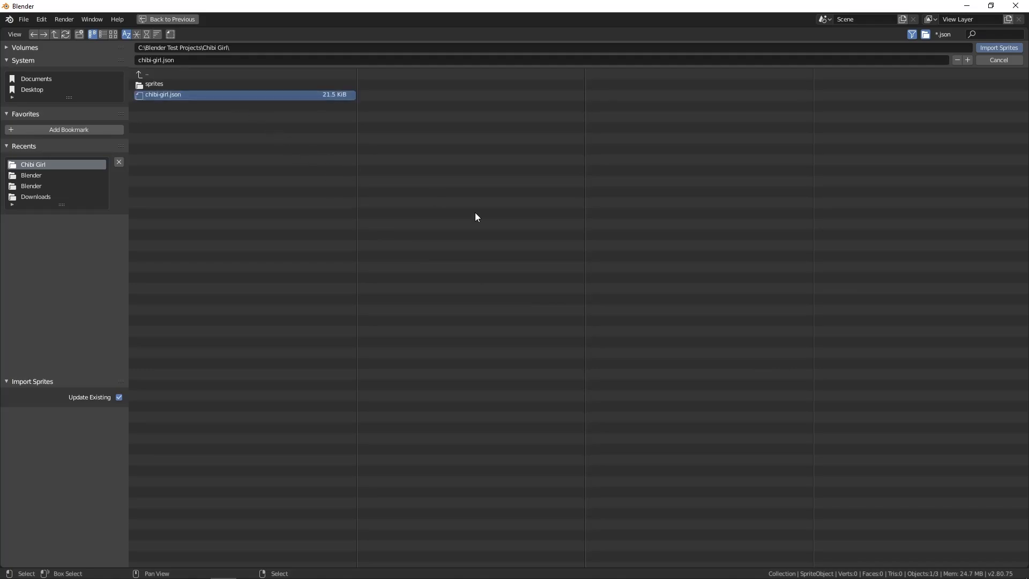
pyautogui.click(988, 47)
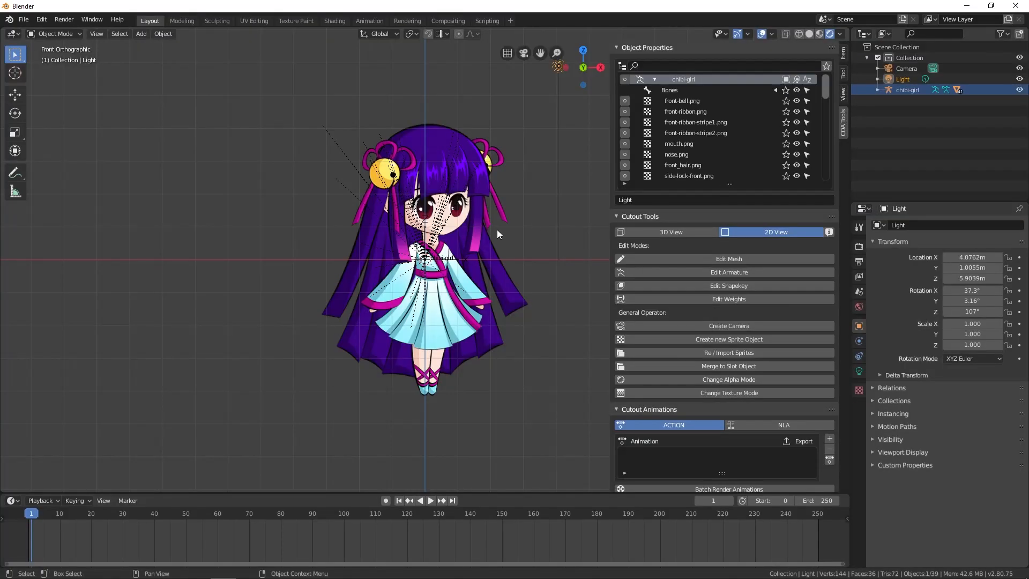
pyautogui.scroll(4, 488, 227)
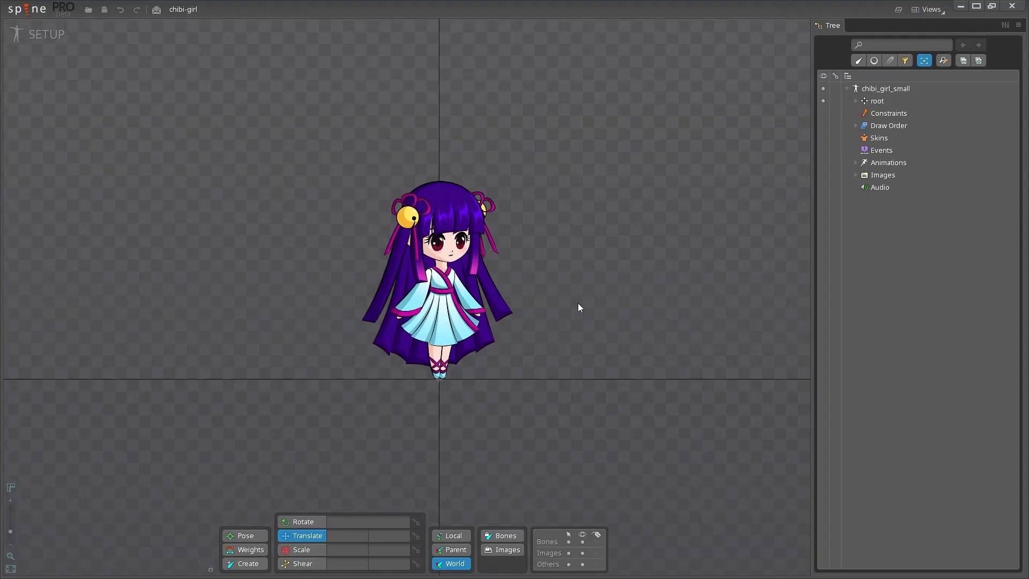
pyautogui.scroll(5, 578, 303)
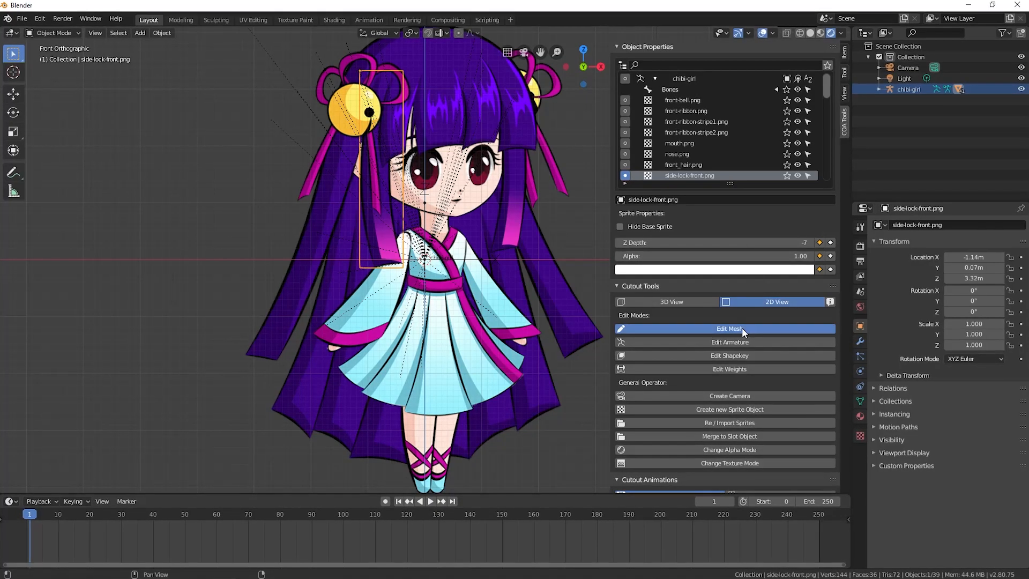
# - Edit the side-lock-front.png mesh and draw its outline vertex by vertex around the hair lock
pyautogui.click(742, 327)
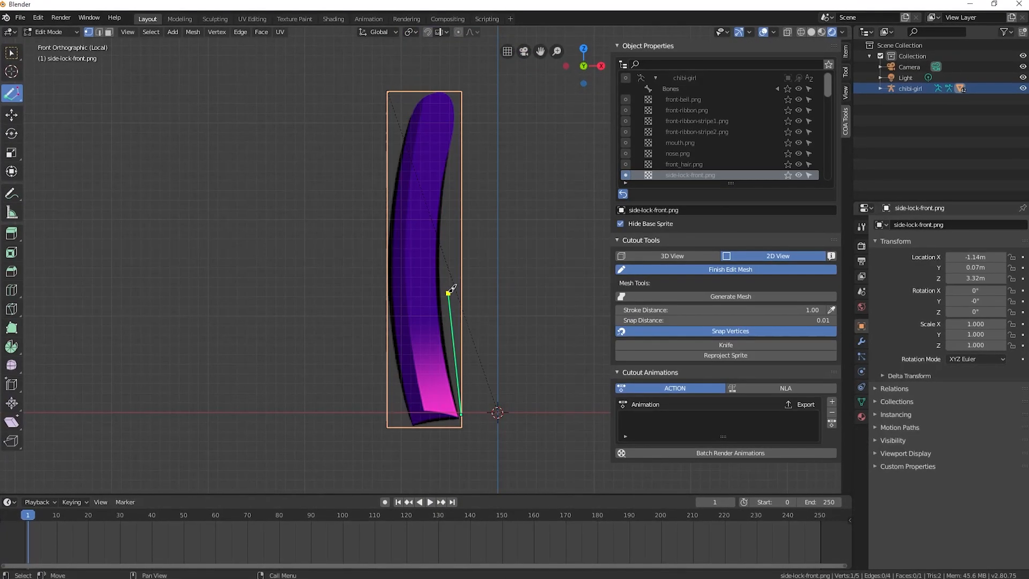
pyautogui.click(461, 103)
pyautogui.click(446, 89)
pyautogui.click(416, 89)
pyautogui.click(404, 113)
pyautogui.click(391, 160)
pyautogui.click(384, 298)
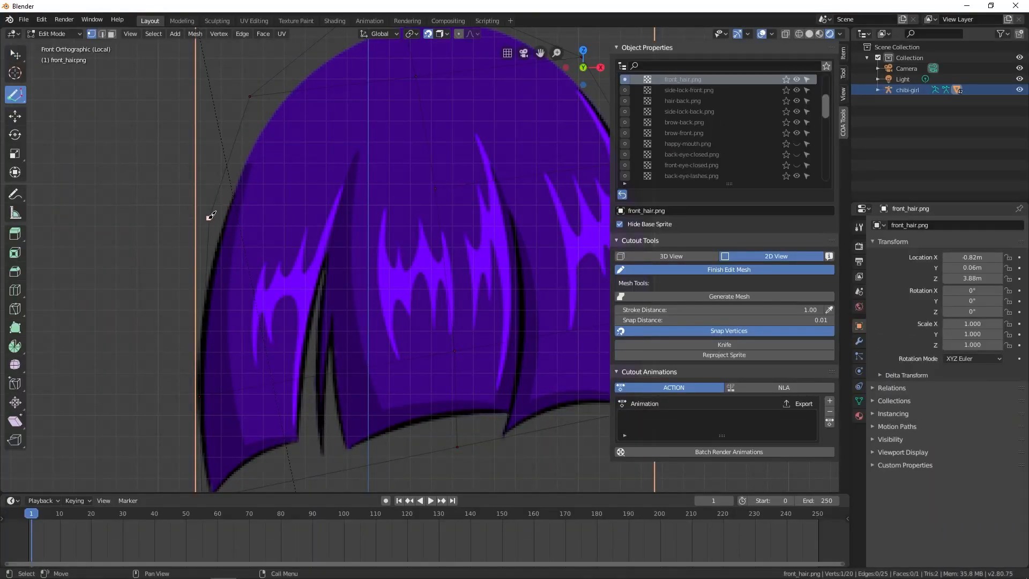
# - Delete the selected inner vertex in the middle of the front_hair.png mesh
pyautogui.scroll(5, 471, 161)
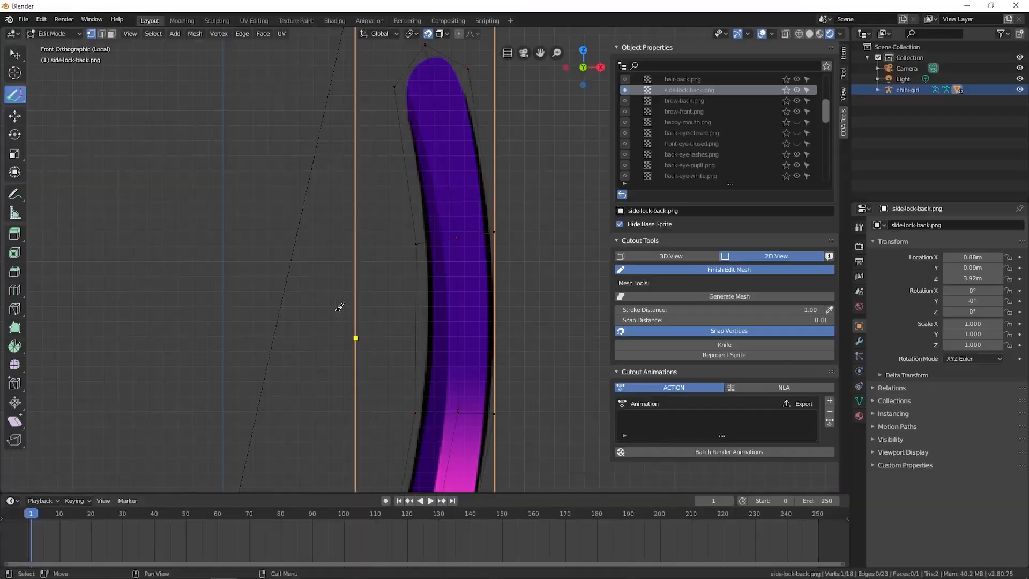
pyautogui.scroll(3, 471, 248)
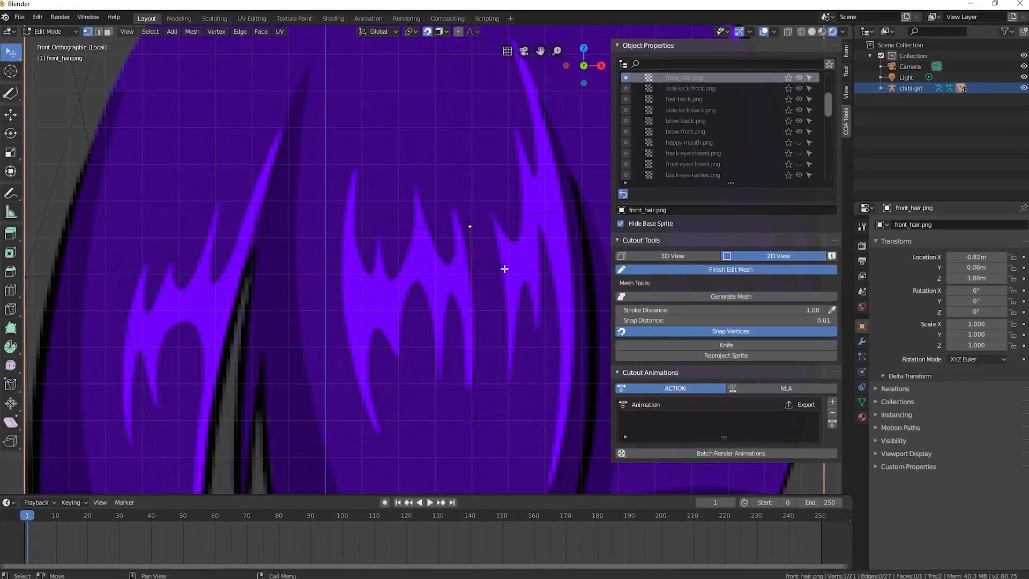
pyautogui.press('x')
pyautogui.click(486, 269)
pyautogui.scroll(-6, 503, 250)
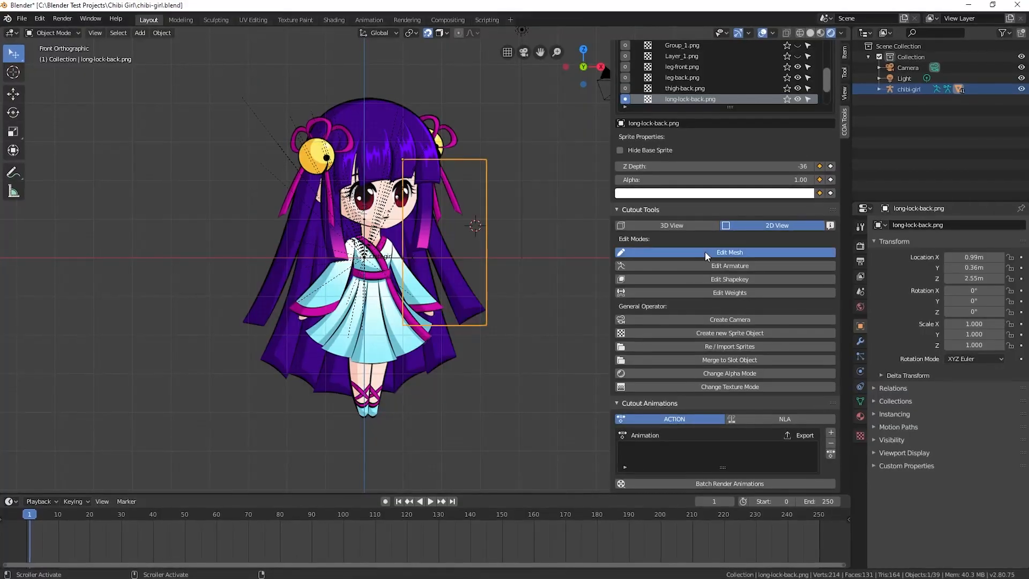
# - Edit the long-lock-back.png mesh and draw its outline around the long hair lock
pyautogui.click(705, 251)
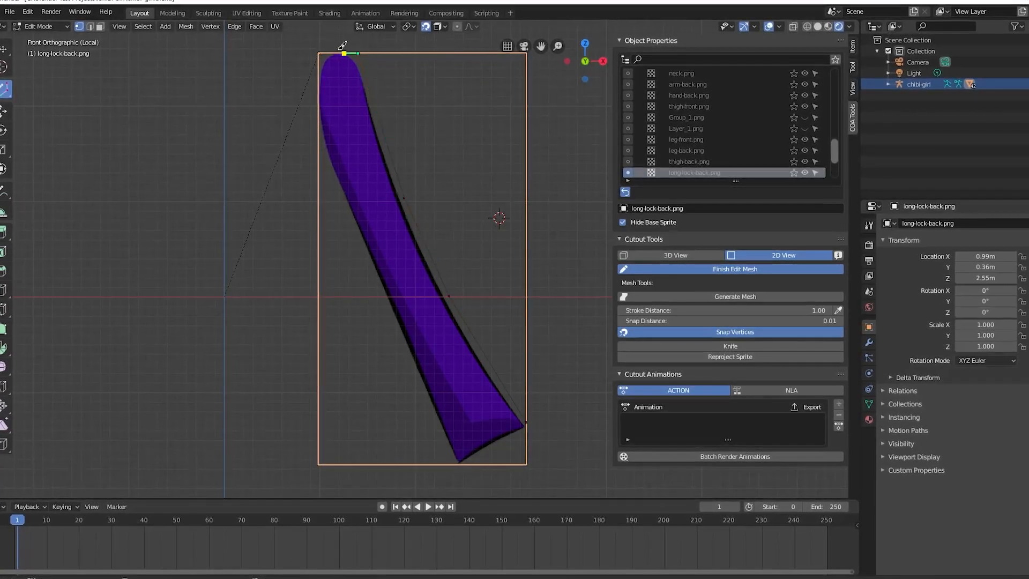
pyautogui.click(316, 141)
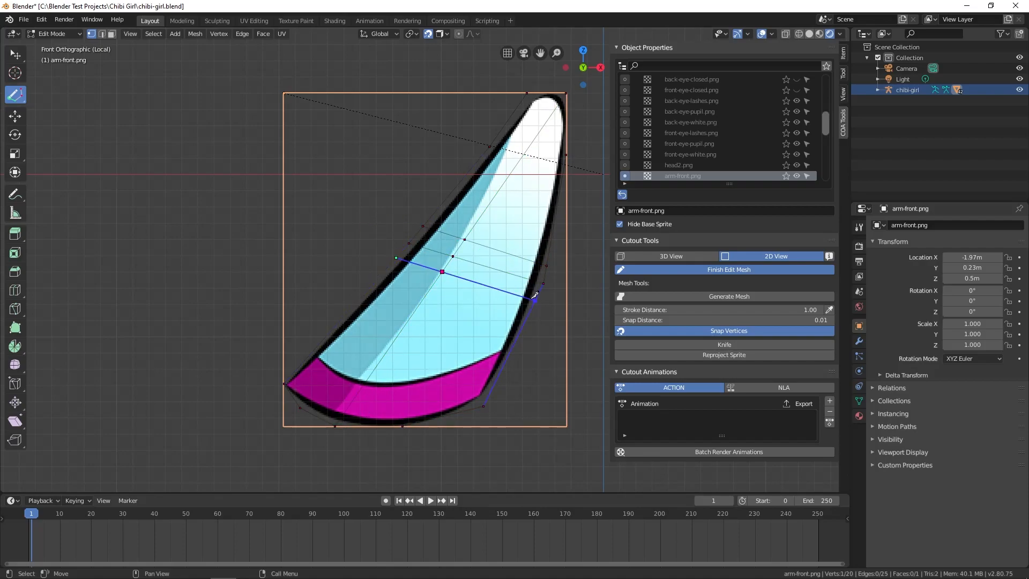
# - Add cross edges to the arm-front.png mesh around the elbow and along the lower sleeve
pyautogui.click(511, 339)
pyautogui.scroll(2, 511, 339)
pyautogui.keyDown('shift'); pyautogui.moveTo(252, 402); pyautogui.dragTo(333, 268, button='middle'); pyautogui.keyUp('shift')
pyautogui.scroll(3, 314, 349)
pyautogui.scroll(1, 246, 360)
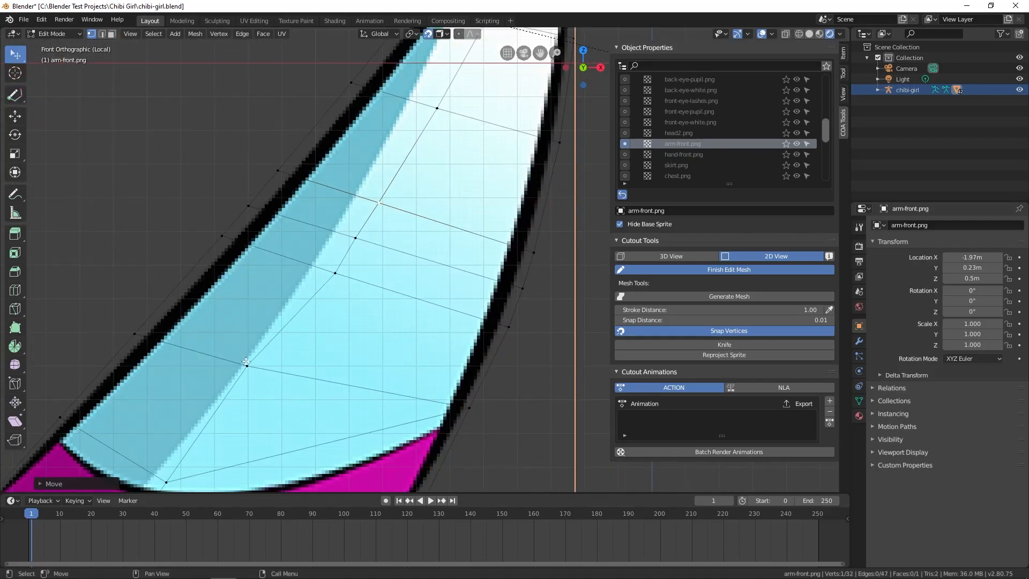
pyautogui.scroll(-5, 266, 370)
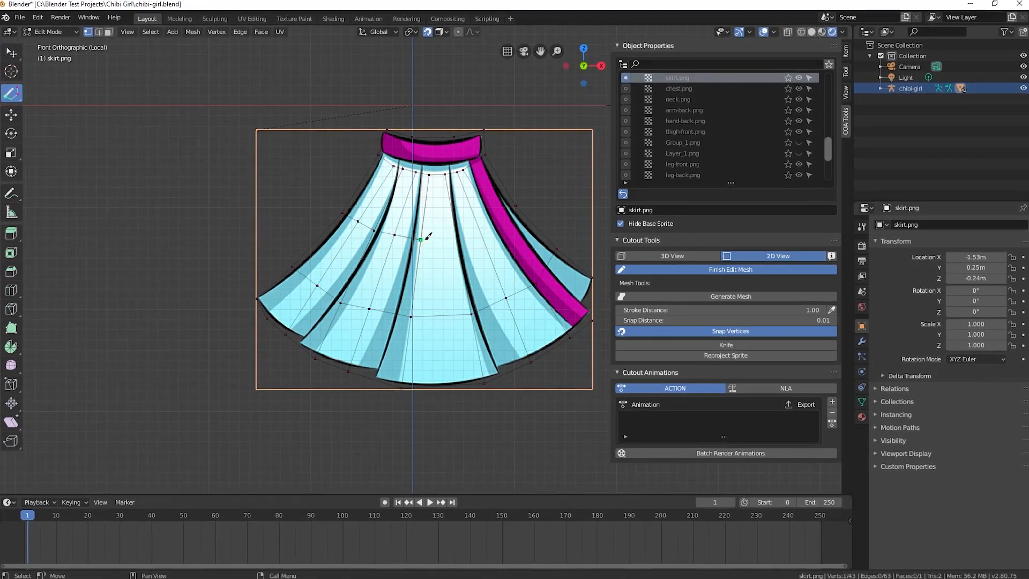
# - Draw connected inner vertices across the upper pleats of the skirt.png mesh
pyautogui.click(424, 205)
pyautogui.click(451, 203)
pyautogui.click(468, 200)
pyautogui.click(501, 180)
pyautogui.click(336, 252)
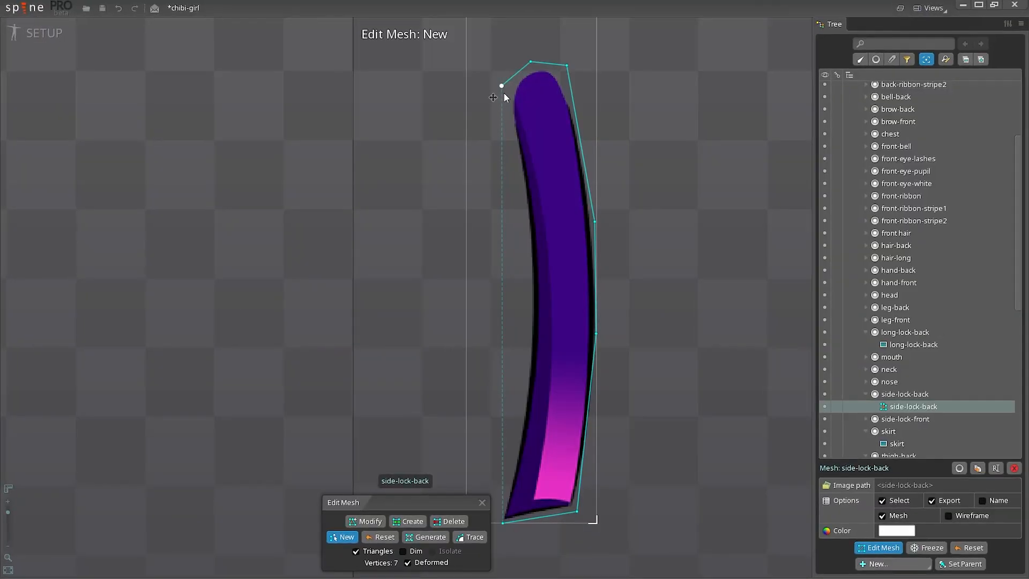
# - Switch to Spine and complete the new side-lock-back mesh outline along the lock's inner curved side
pyautogui.click(525, 234)
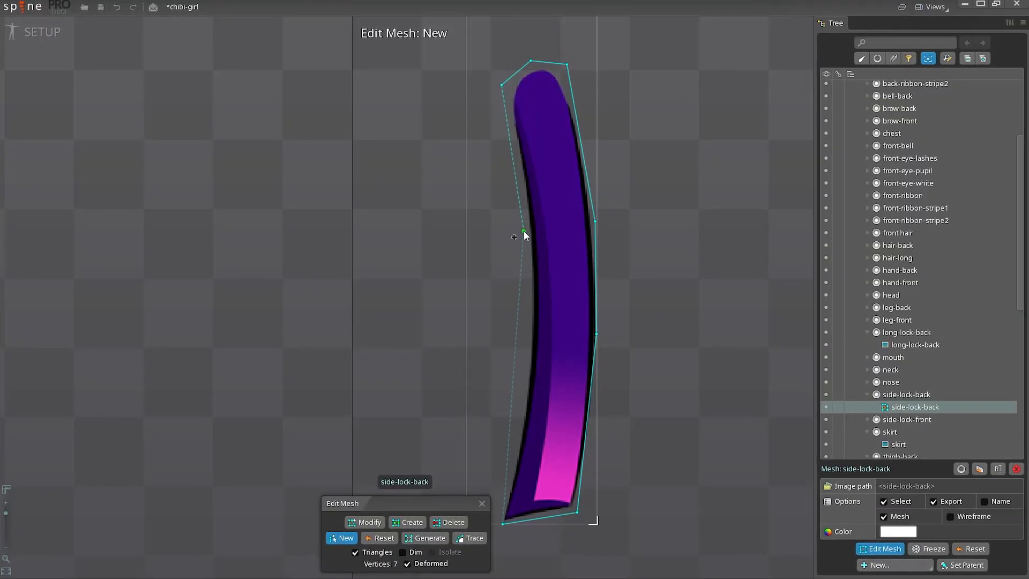
pyautogui.click(506, 519)
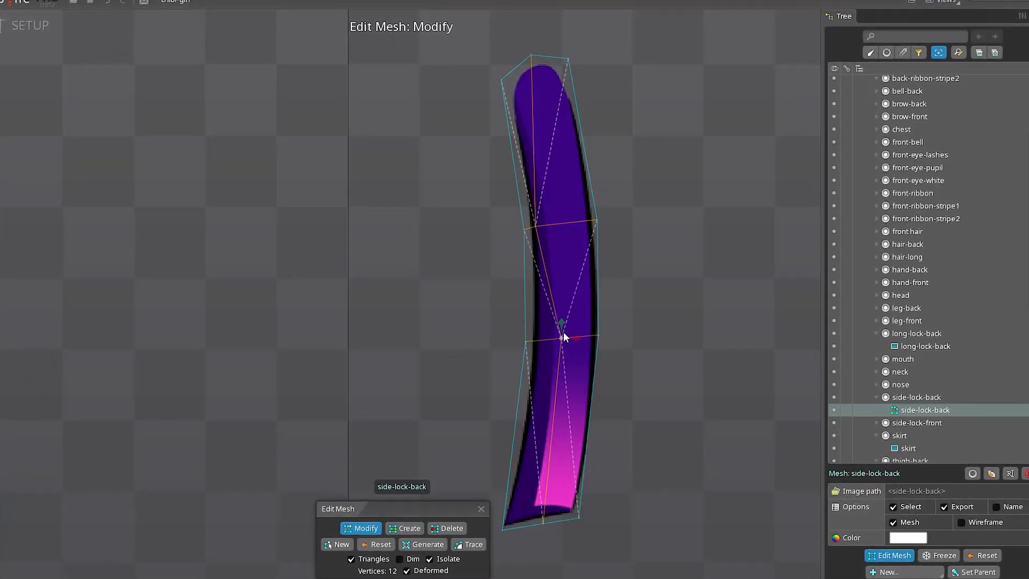
# - Centre the upper inner vertex of the side-lock-back mesh and add cross edges between its existing rows
pyautogui.moveTo(536, 226); pyautogui.dragTo(563, 222)
pyautogui.moveTo(514, 445); pyautogui.dragTo(590, 440)
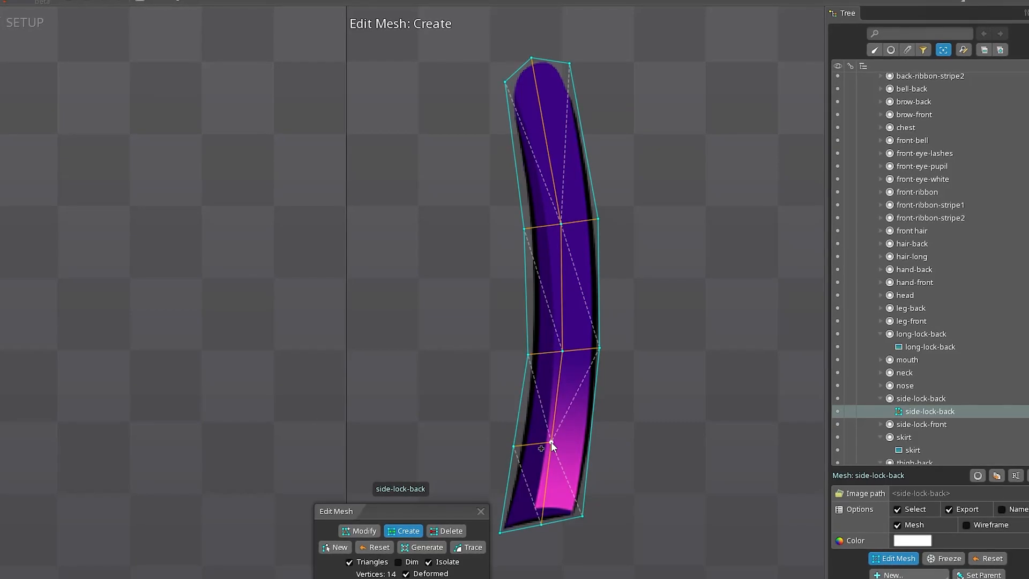
pyautogui.moveTo(526, 290); pyautogui.dragTo(561, 287)
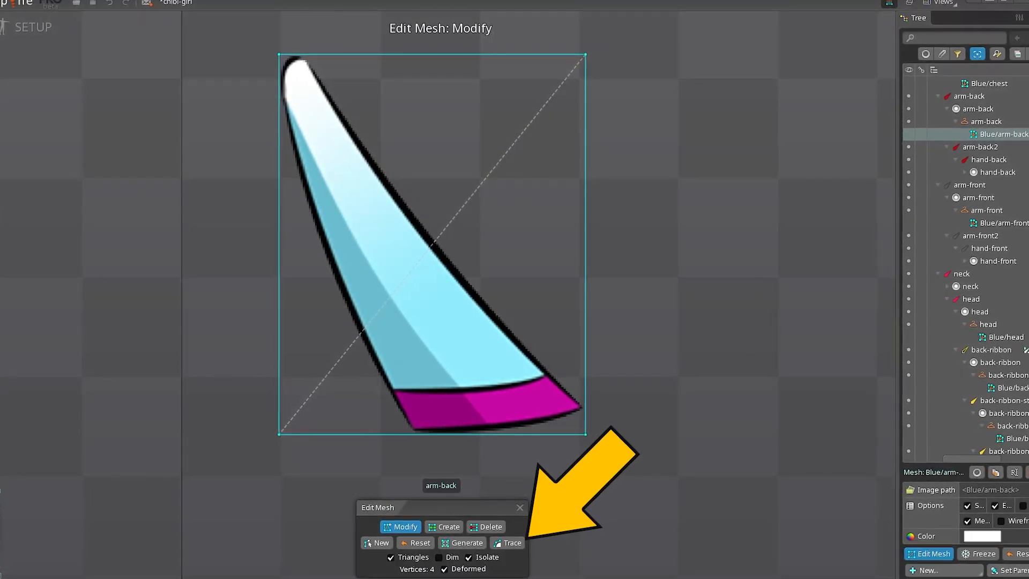
# - Trace the arm-back image to generate its mesh outline automatically and accept the traced shape
pyautogui.click(506, 544)
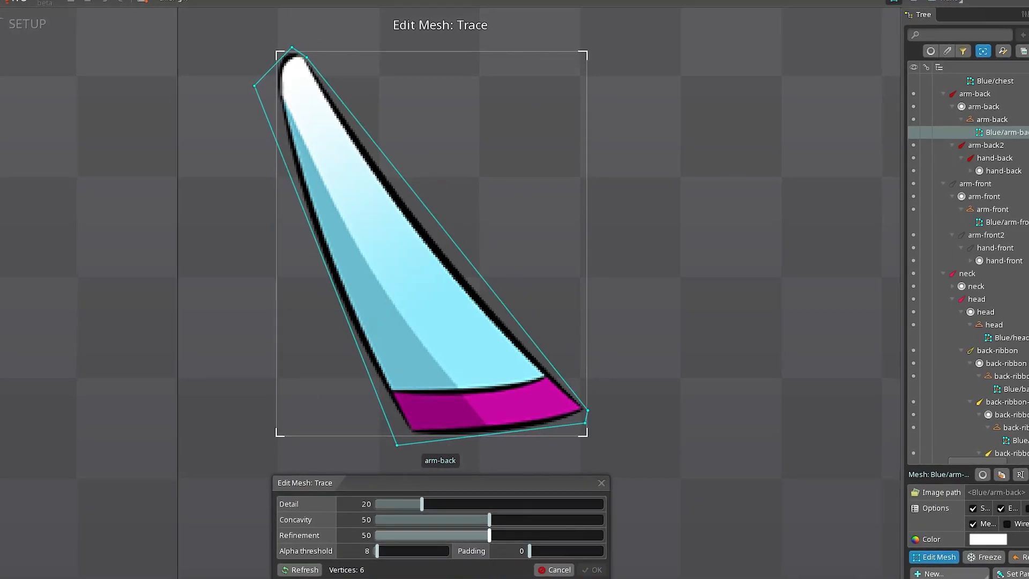
pyautogui.click(584, 575)
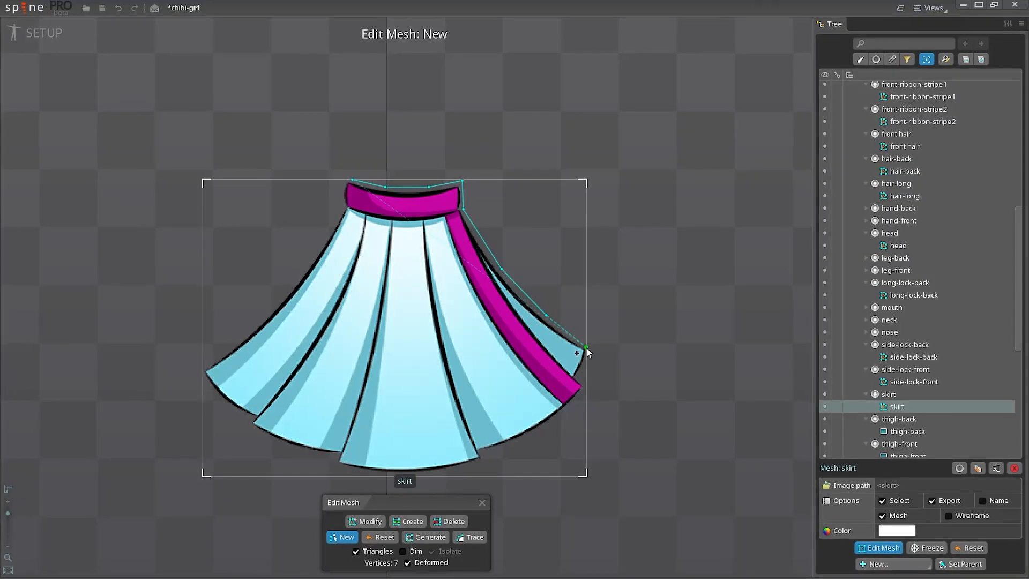
# - Continue the new skirt mesh outline from the right hem corner along the pleated hem to the left hem corner
pyautogui.click(587, 348)
pyautogui.click(563, 417)
pyautogui.click(562, 417)
pyautogui.click(484, 455)
pyautogui.click(486, 466)
pyautogui.click(415, 475)
pyautogui.click(334, 469)
pyautogui.click(333, 458)
pyautogui.click(265, 441)
pyautogui.click(238, 423)
pyautogui.click(228, 408)
pyautogui.click(196, 379)
pyautogui.click(197, 362)
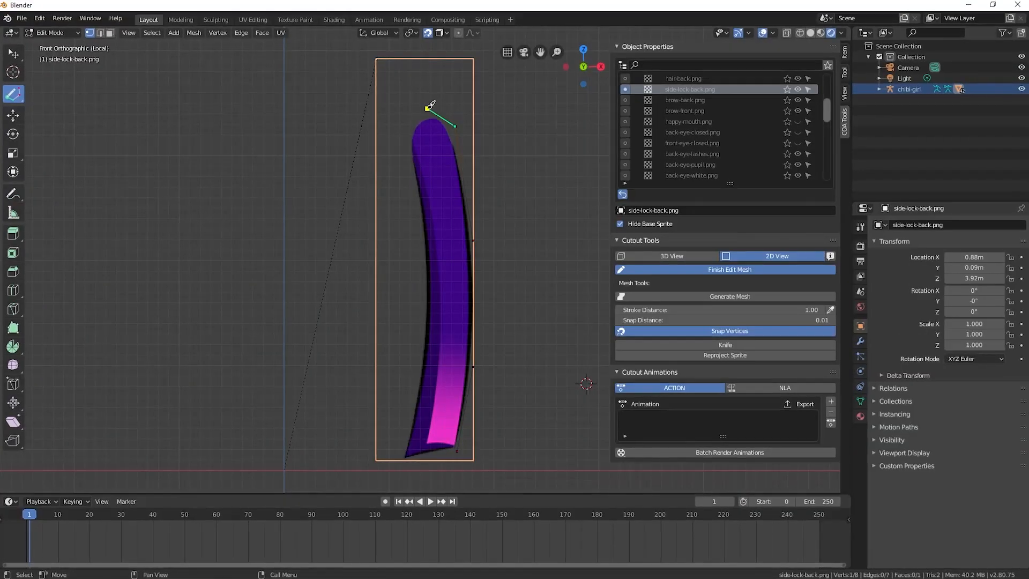
# - Switch to Blender and draw the side-lock-back.png contour down its left edge and around the tip, then begin an inner centre line
pyautogui.click(403, 138)
pyautogui.click(418, 249)
pyautogui.click(417, 366)
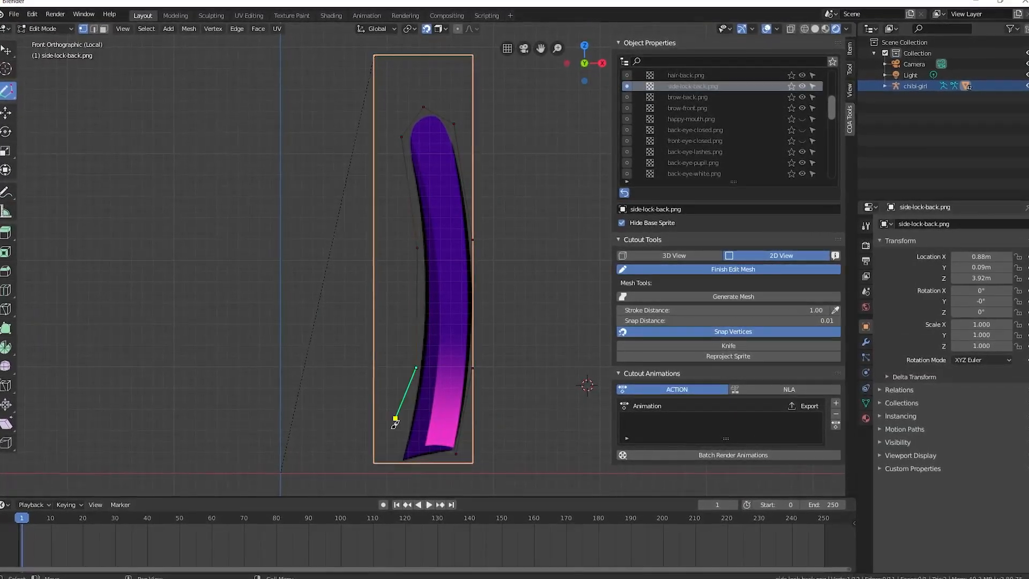
pyautogui.click(398, 460)
pyautogui.click(459, 456)
pyautogui.click(422, 106)
pyautogui.click(444, 243)
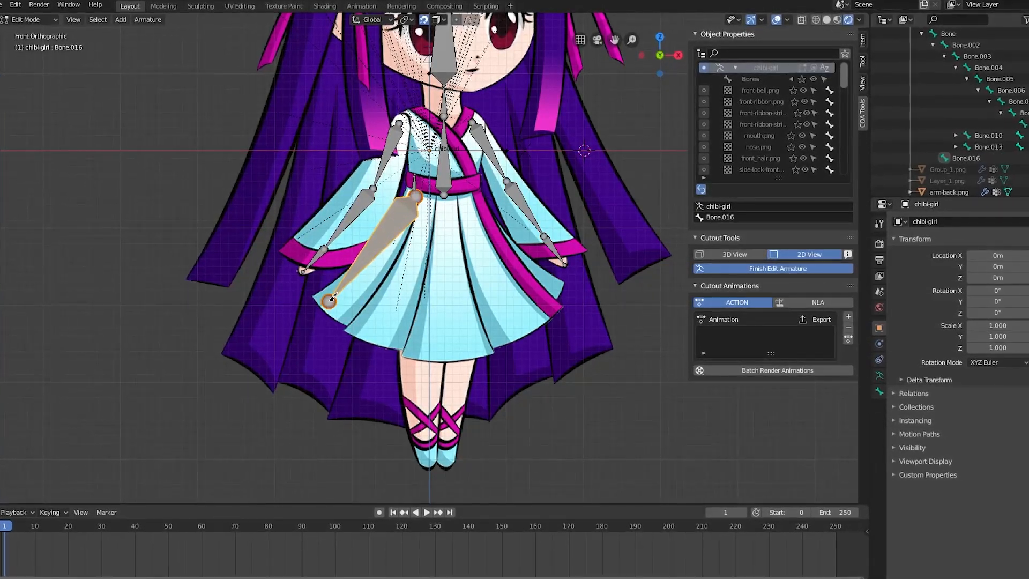
# - Subdivide the selected side-lock bone and set the chibi-girl armature's bones to display as Stick
pyautogui.scroll(-3, 583, 238)
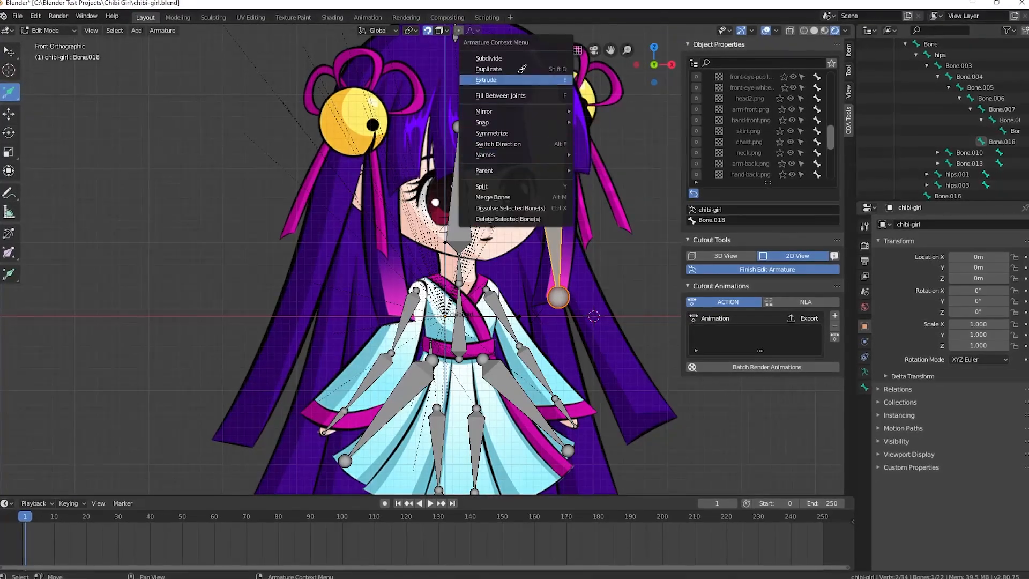
pyautogui.click(524, 58)
pyautogui.click(1021, 494)
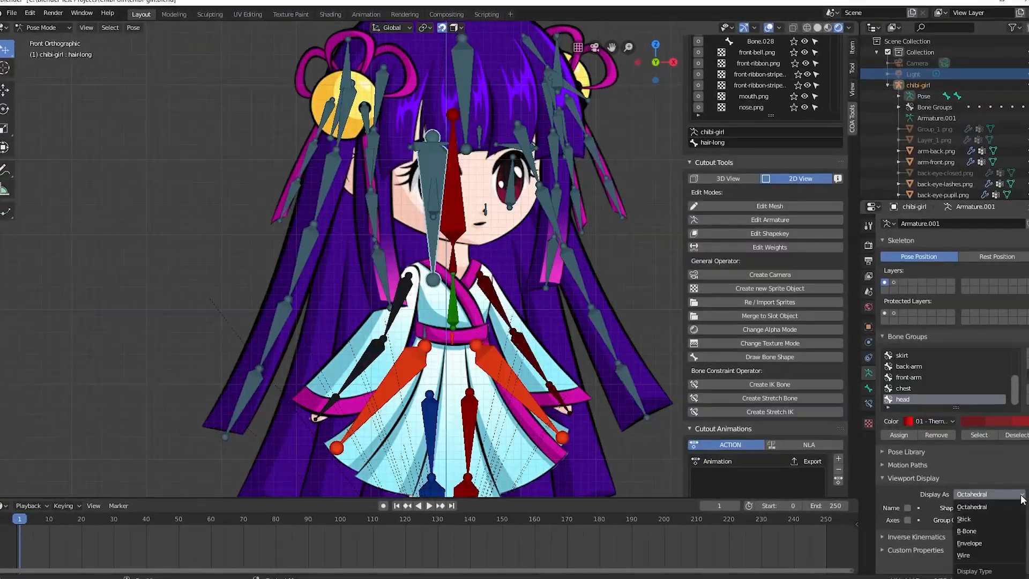
pyautogui.click(996, 519)
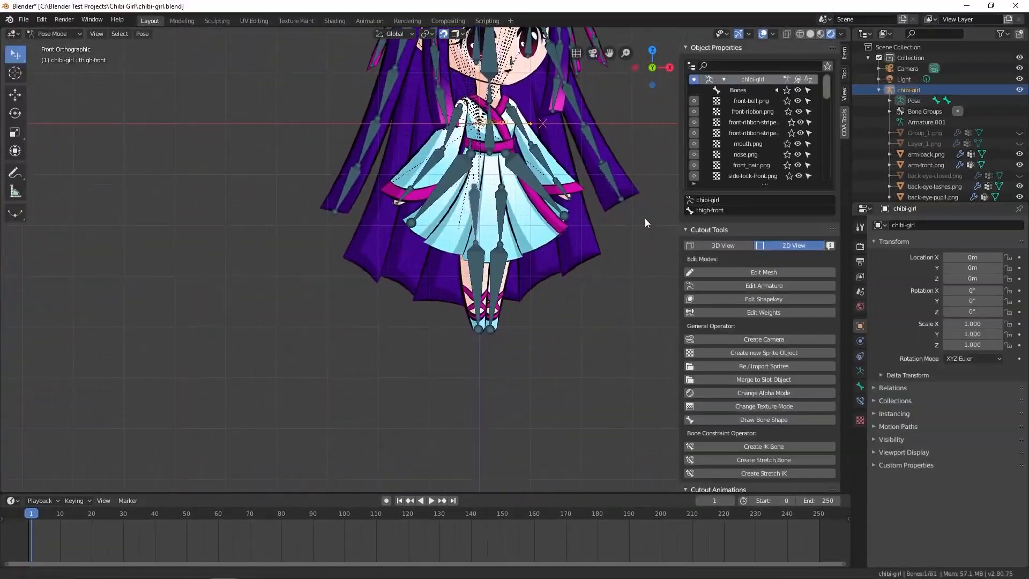
# - Rename the leg bones of the armature as leg-front, thigh-back and leg-back
pyautogui.click(727, 209)
pyautogui.write('leg')
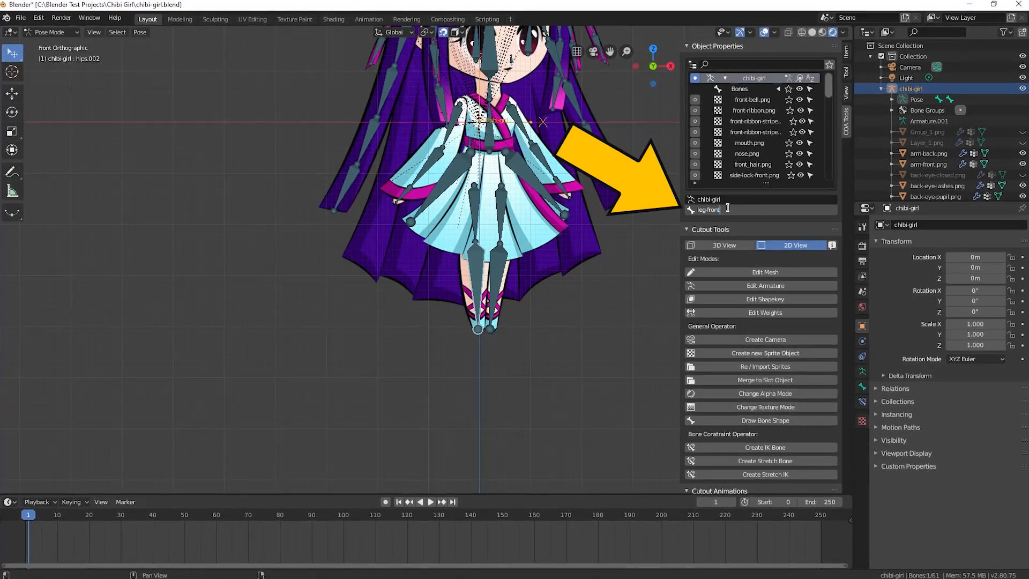
pyautogui.write('thigh-back')
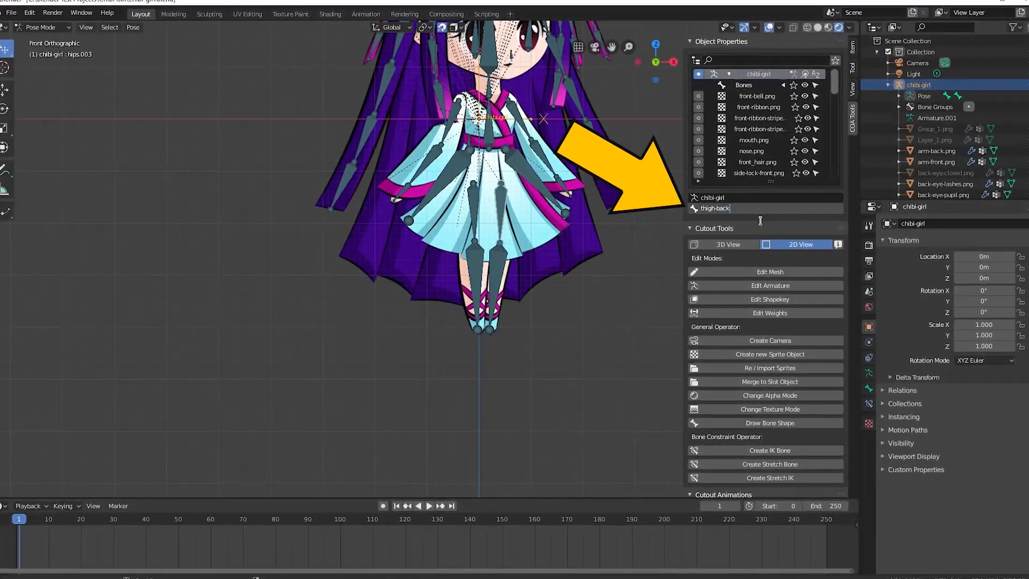
pyautogui.press('Return')
pyautogui.write('leg-back')
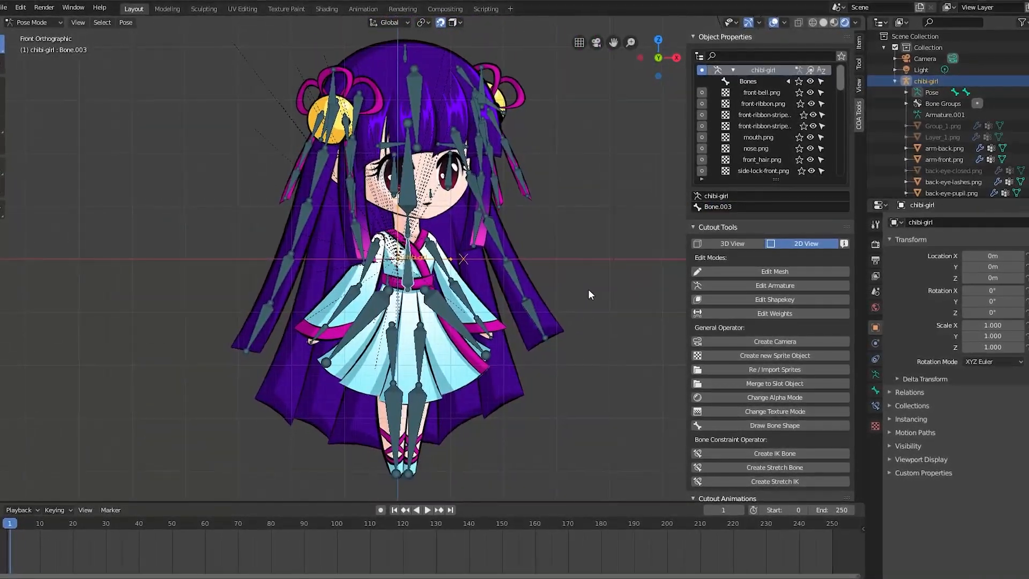
# - Rename the bone Bone.003 as arm-back and the bone Bone.012 as hand-front
pyautogui.click(738, 202)
pyautogui.write('arm-back')
pyautogui.press('Return')
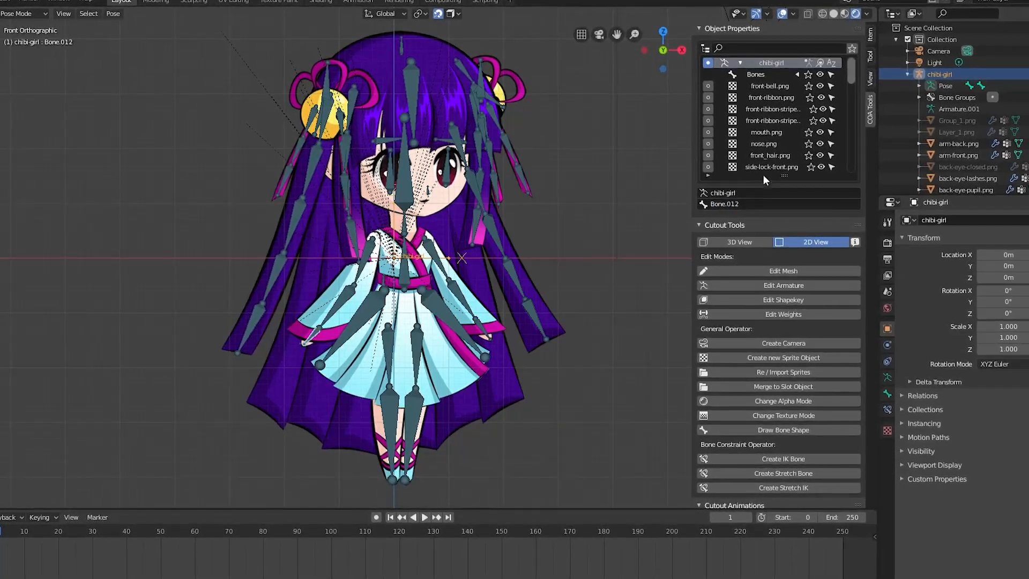
pyautogui.click(739, 203)
pyautogui.write('hand-front')
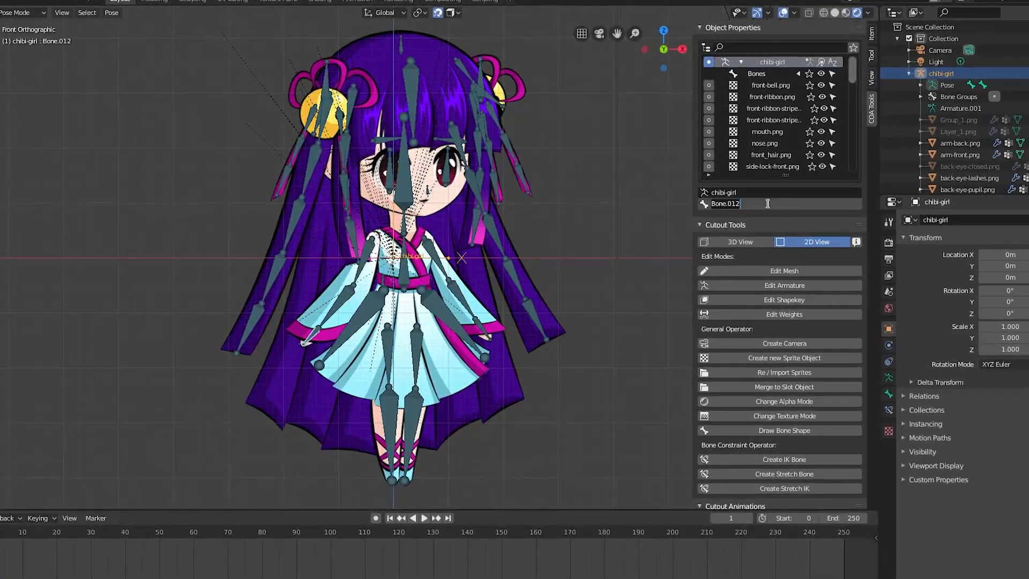
pyautogui.press('Return')
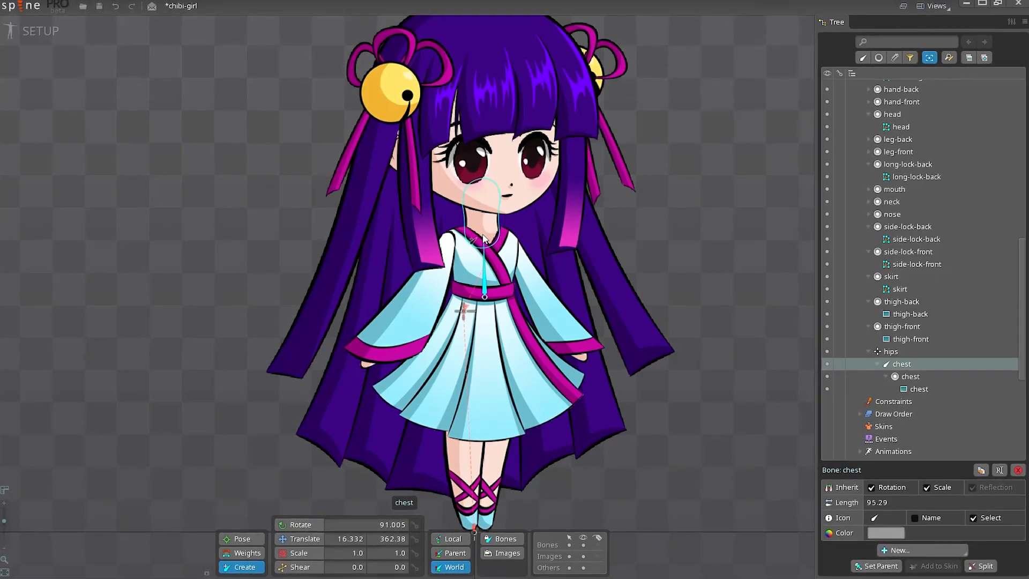
# - Switch to Spine and create the front arm's bone chain from the shoulder down the sleeve to the hand
pyautogui.moveTo(646, 222); pyautogui.dragTo(647, 305, button='right')
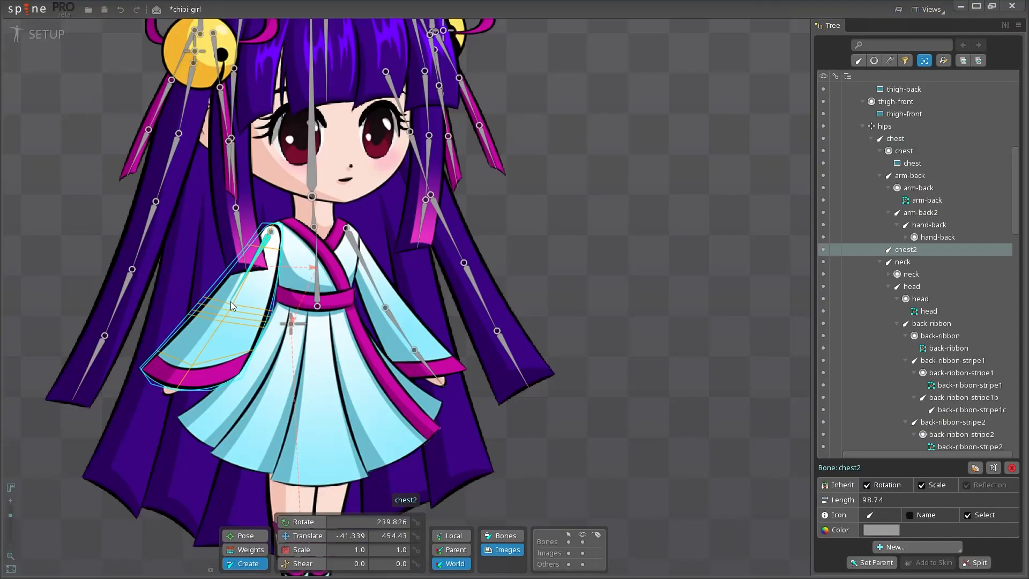
pyautogui.click(227, 313)
pyautogui.click(188, 367)
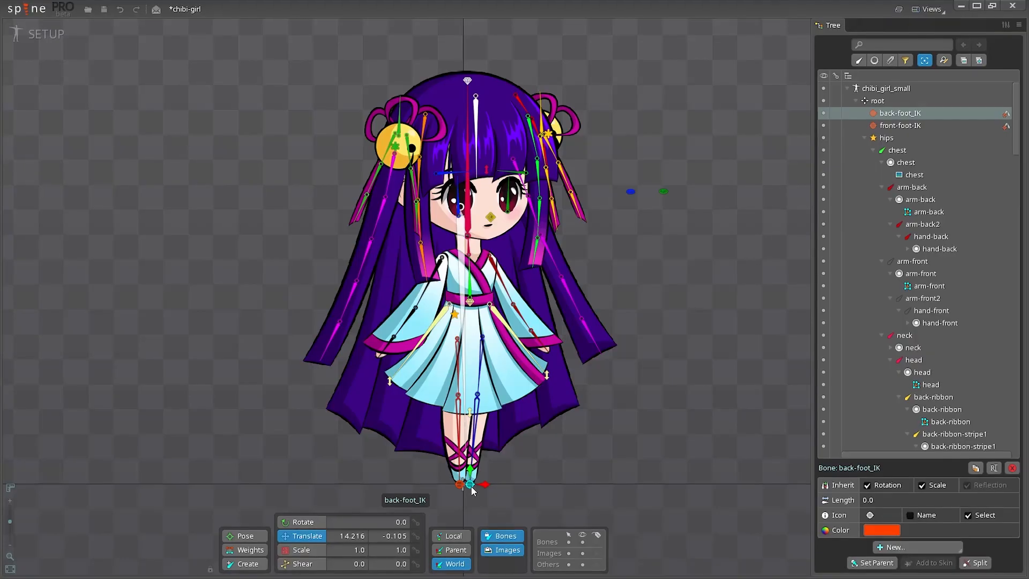
# - Move the girl's two foot IK targets and the sample skeleton's target2 to test how the constrained bones follow
pyautogui.moveTo(458, 487)
pyautogui.mouseDown()
pyautogui.moveTo(479, 451)
pyautogui.moveTo(471, 472)
pyautogui.mouseUp()
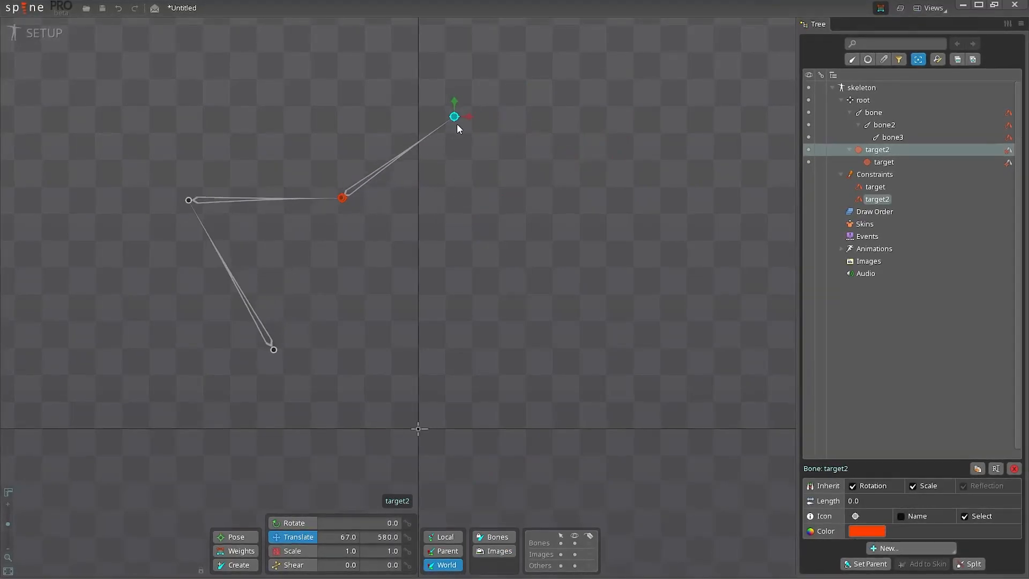
pyautogui.moveTo(670, 138); pyautogui.dragTo(592, 191)
pyautogui.moveTo(522, 179); pyautogui.dragTo(587, 136)
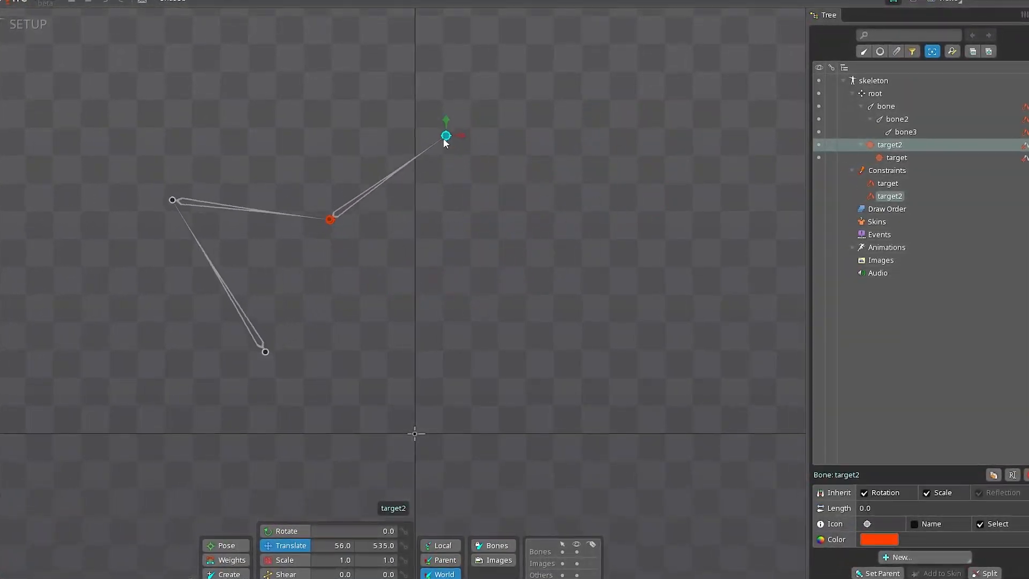
pyautogui.moveTo(591, 224); pyautogui.dragTo(620, 134)
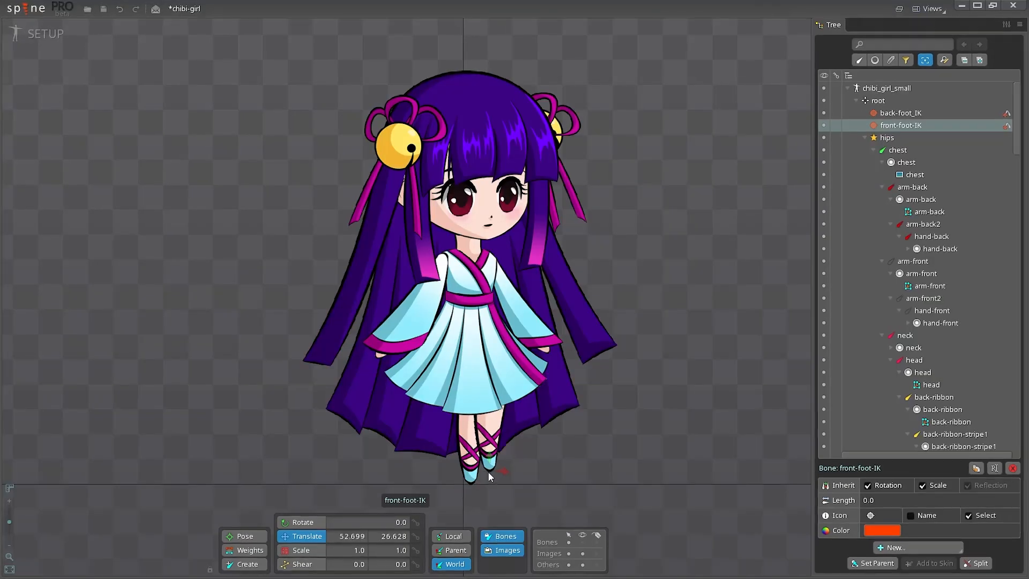
pyautogui.moveTo(487, 471); pyautogui.dragTo(519, 479)
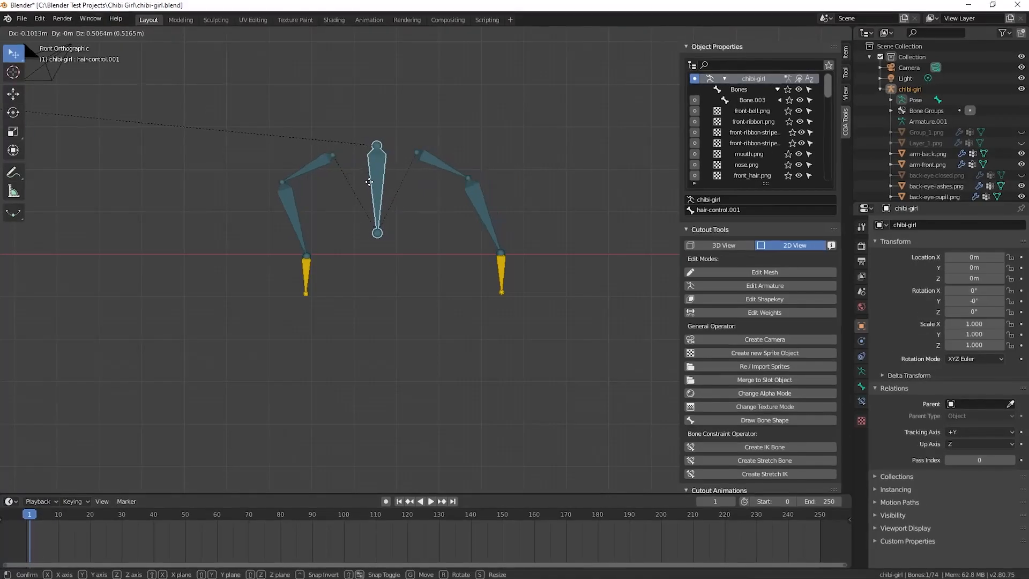
# - Test how the IK chains follow their parents by moving hair-control.001 in Blender and the hips bone in Spine
pyautogui.moveTo(372, 191); pyautogui.dragTo(397, 101)
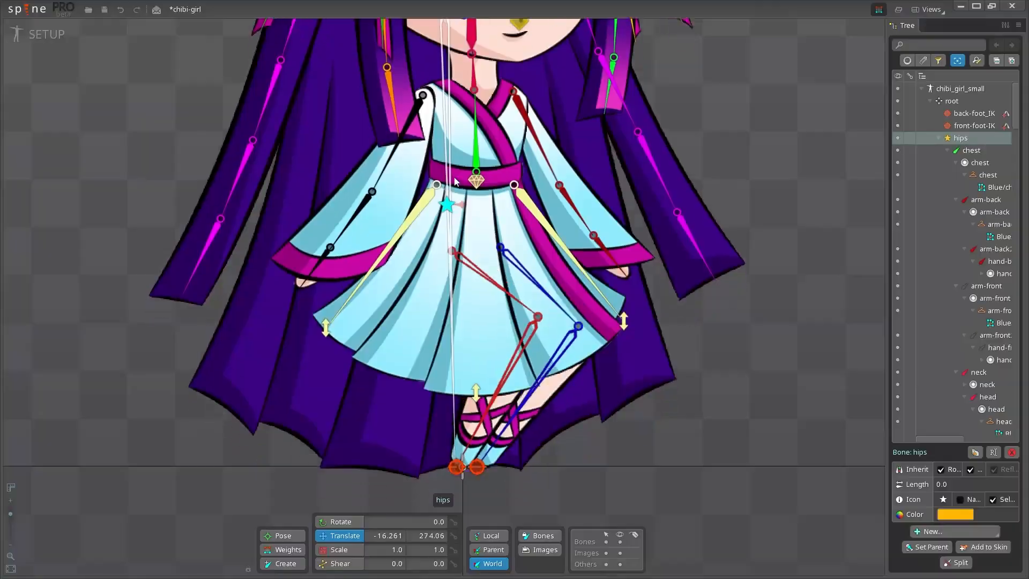
pyautogui.moveTo(453, 161); pyautogui.dragTo(434, 205)
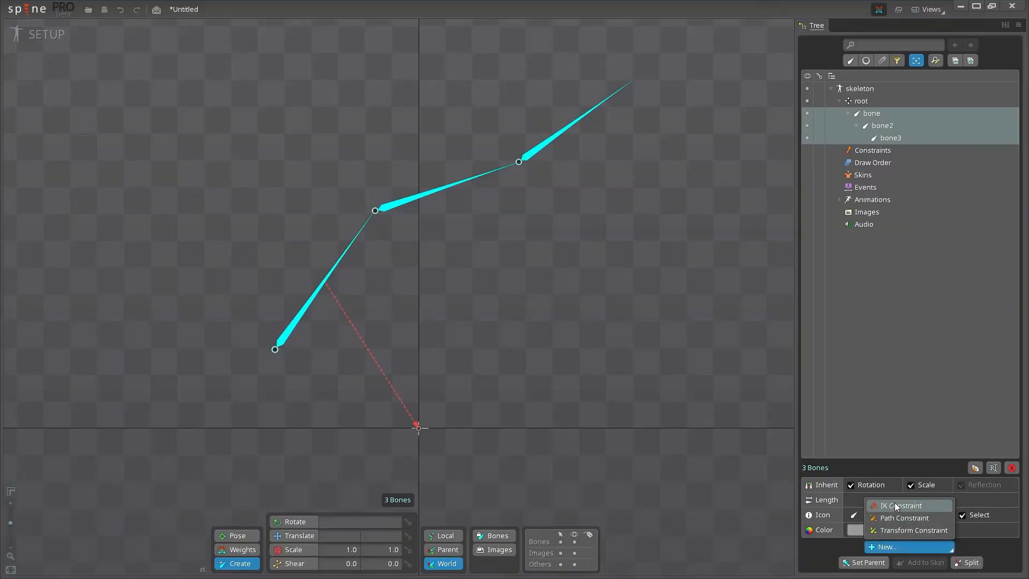
# - Add an IK constraint to the sample skeleton's three selected bones and move target2 to test the chain
pyautogui.click(895, 502)
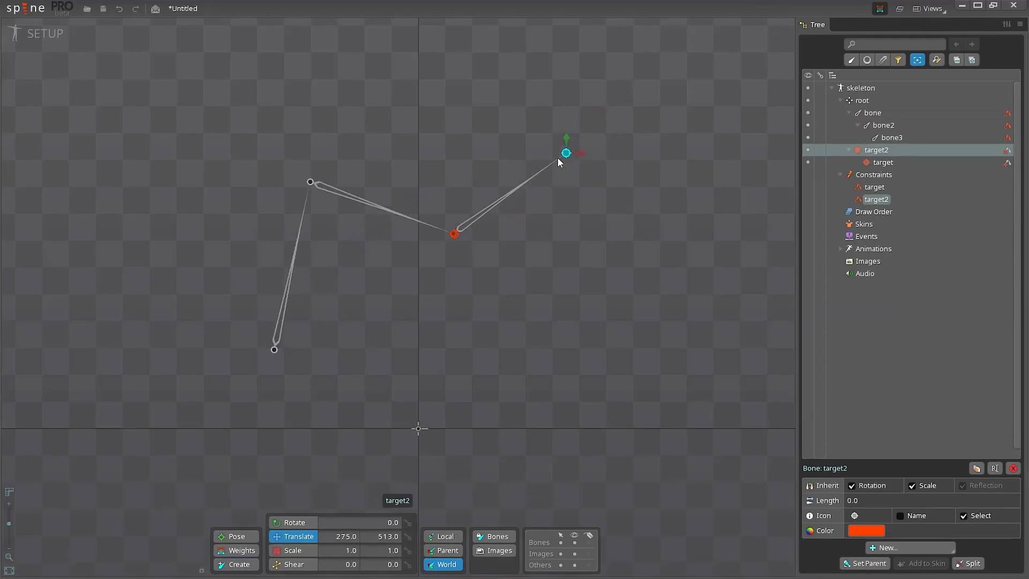
pyautogui.moveTo(557, 157); pyautogui.dragTo(653, 117)
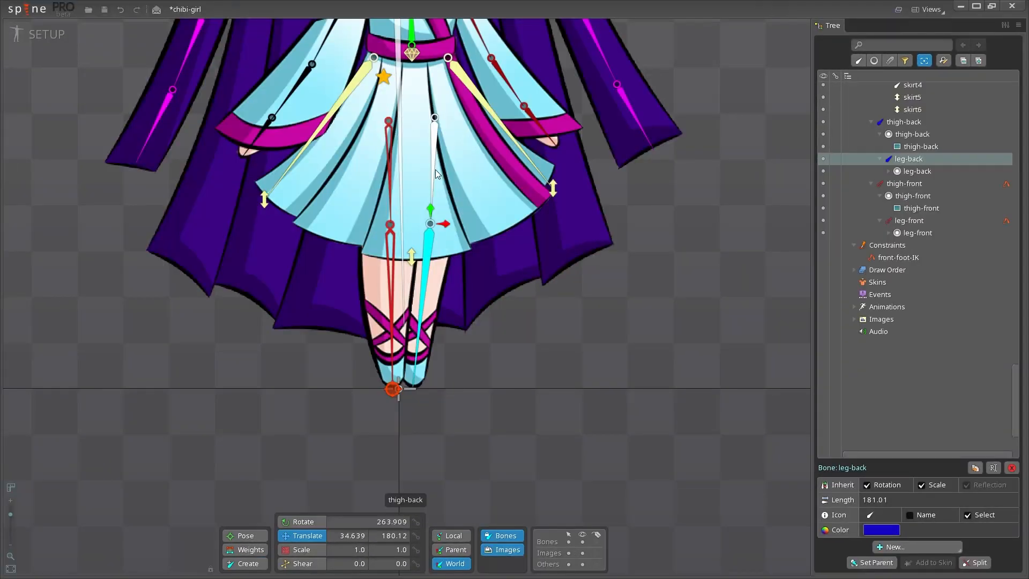
# - Add an IK constraint named back-foot_IK to thigh-back and leg-back with its target at the back foot, and test its movement
pyautogui.keyDown('ctrl'); pyautogui.click(435, 170); pyautogui.keyUp('ctrl')
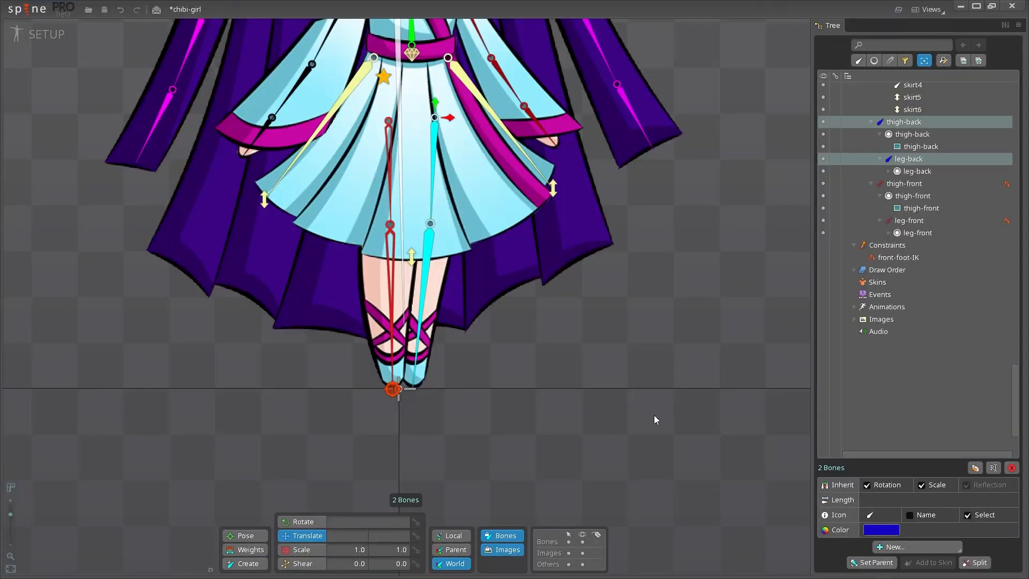
pyautogui.click(904, 506)
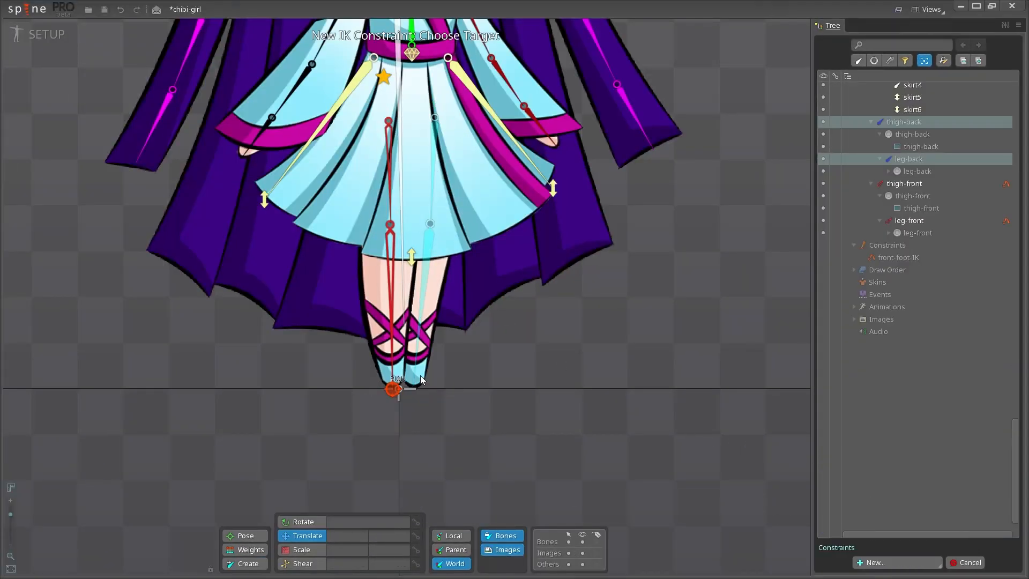
pyautogui.scroll(5, 418, 386)
pyautogui.click(393, 373)
pyautogui.write('back-foot_IK')
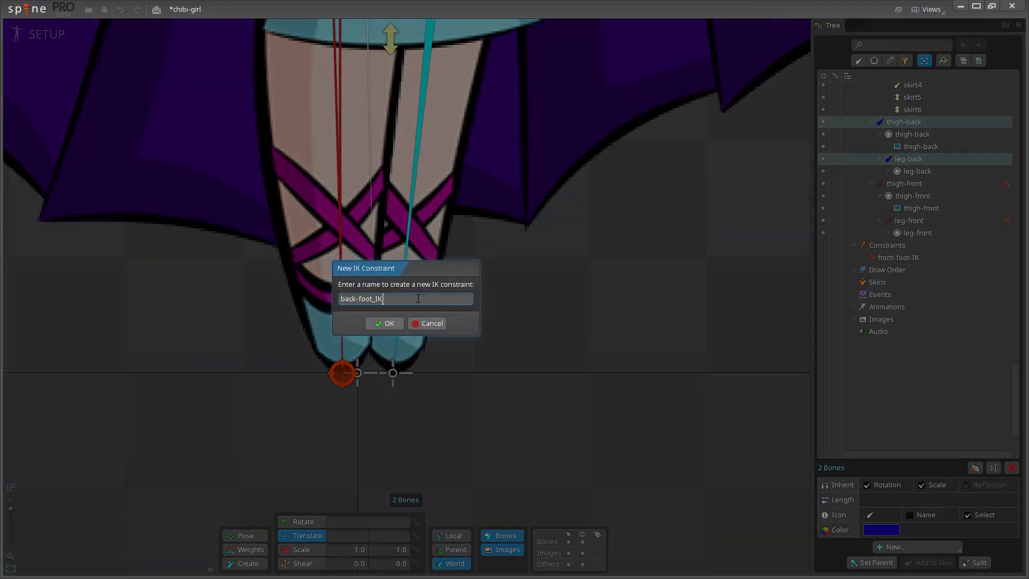
pyautogui.moveTo(408, 341); pyautogui.dragTo(492, 343)
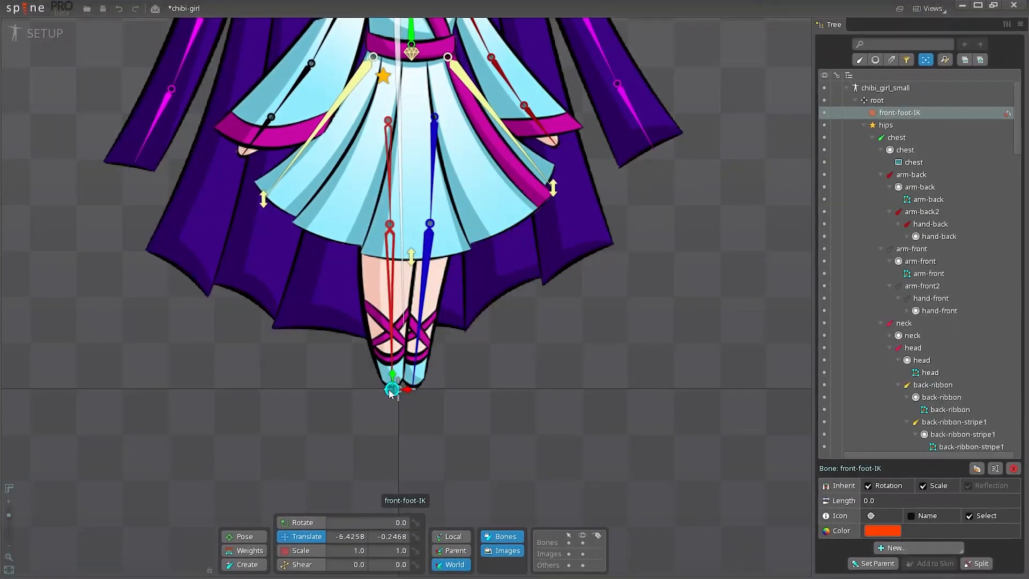
# - Turn off the Positive option of the front-foot-IK constraint and move its target to test the knee's bend direction
pyautogui.moveTo(389, 394)
pyautogui.mouseDown()
pyautogui.moveTo(429, 360)
pyautogui.moveTo(345, 393)
pyautogui.moveTo(427, 371)
pyautogui.moveTo(379, 392)
pyautogui.mouseUp()
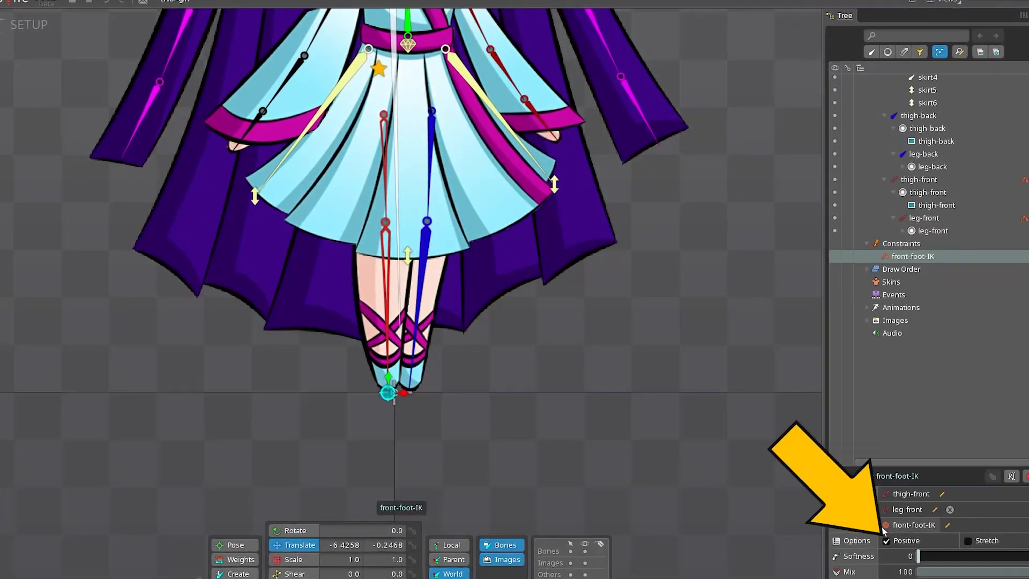
pyautogui.click(883, 551)
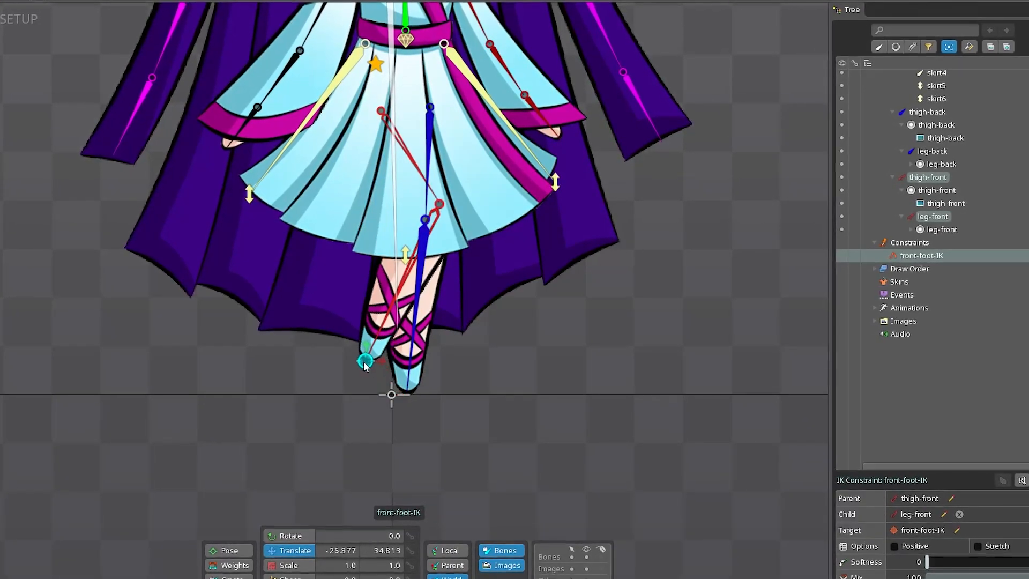
pyautogui.moveTo(367, 356); pyautogui.dragTo(471, 356)
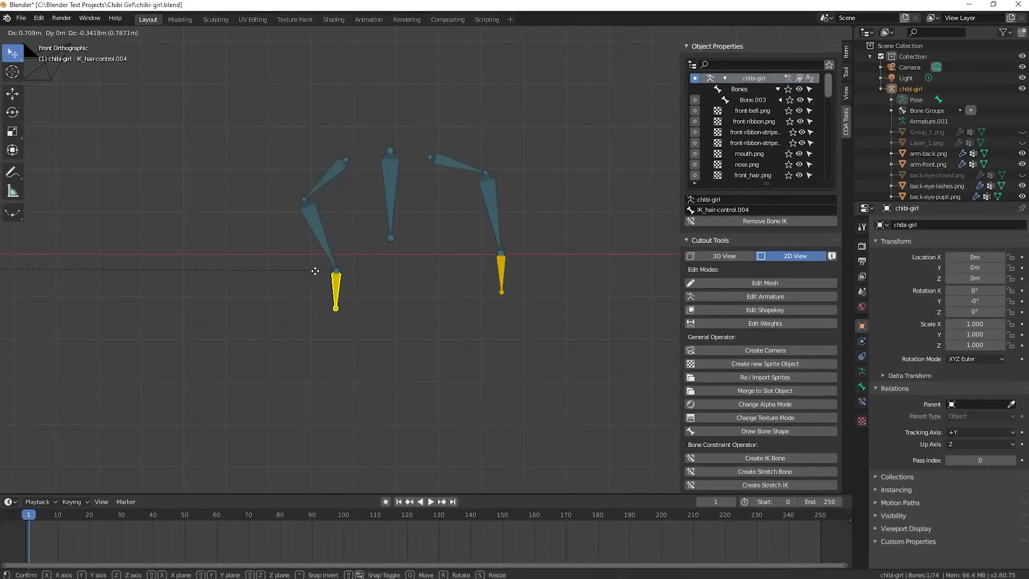
# - Switch to Blender and move IK_hair-control.004 and hair-control.001 to test the IK chains on the isolated bones
pyautogui.moveTo(345, 249); pyautogui.dragTo(258, 161)
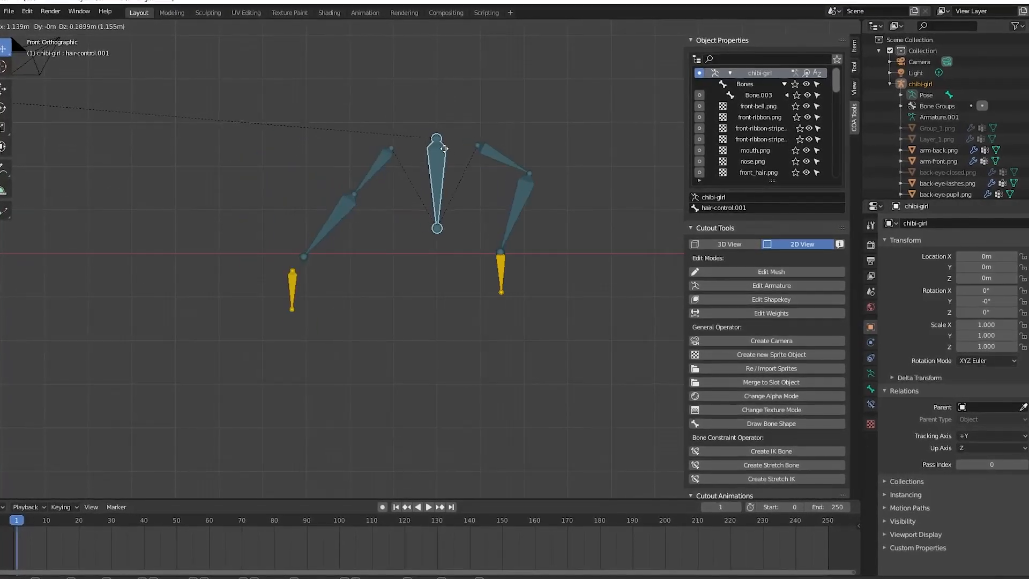
pyautogui.moveTo(411, 167); pyautogui.dragTo(404, 189)
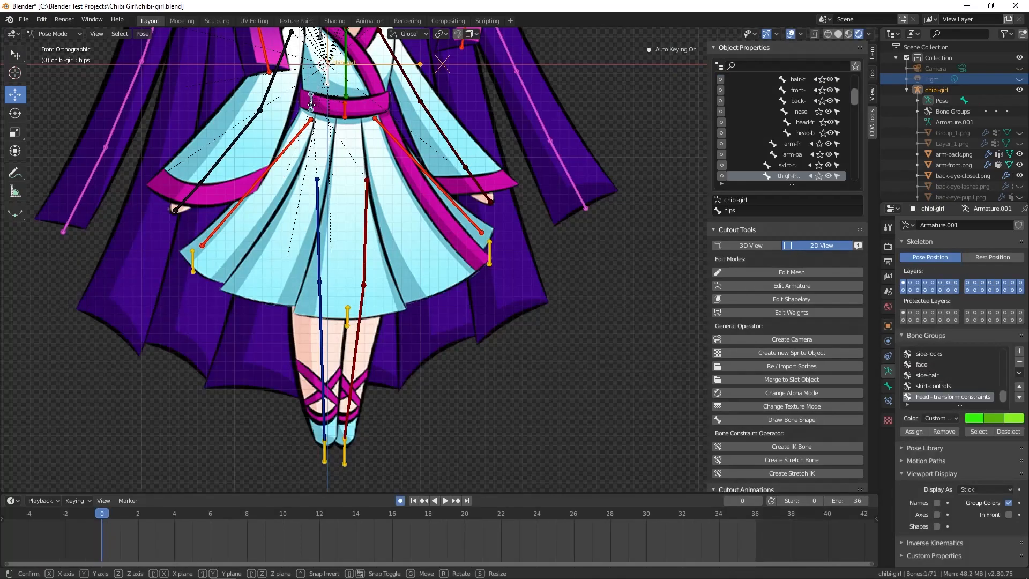
# - Move the hips and the IK_thigh-back.002 control on the chibi-girl rig to test the leg bending
pyautogui.moveTo(322, 177); pyautogui.dragTo(309, 236)
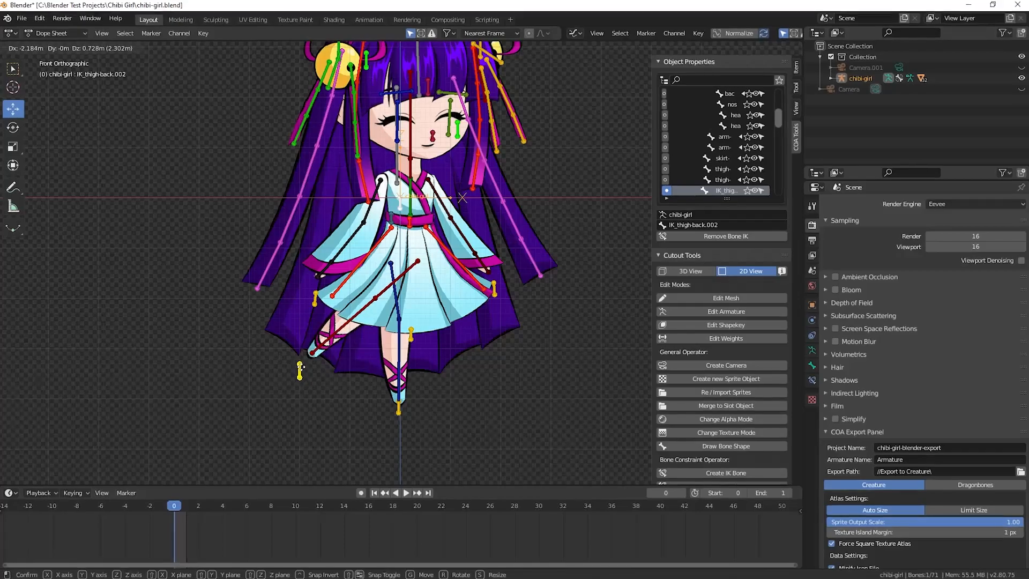
pyautogui.moveTo(300, 367); pyautogui.dragTo(325, 346)
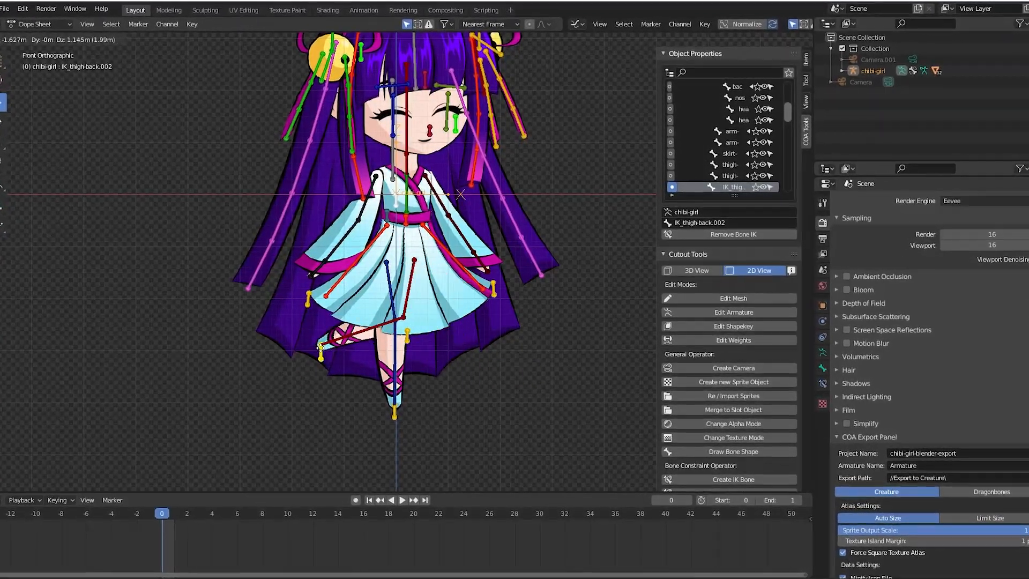
# - Play the timeline briefly and set pole-back as the pole target bone in the thigh-back.001 bone's IK constraint
pyautogui.click(402, 499)
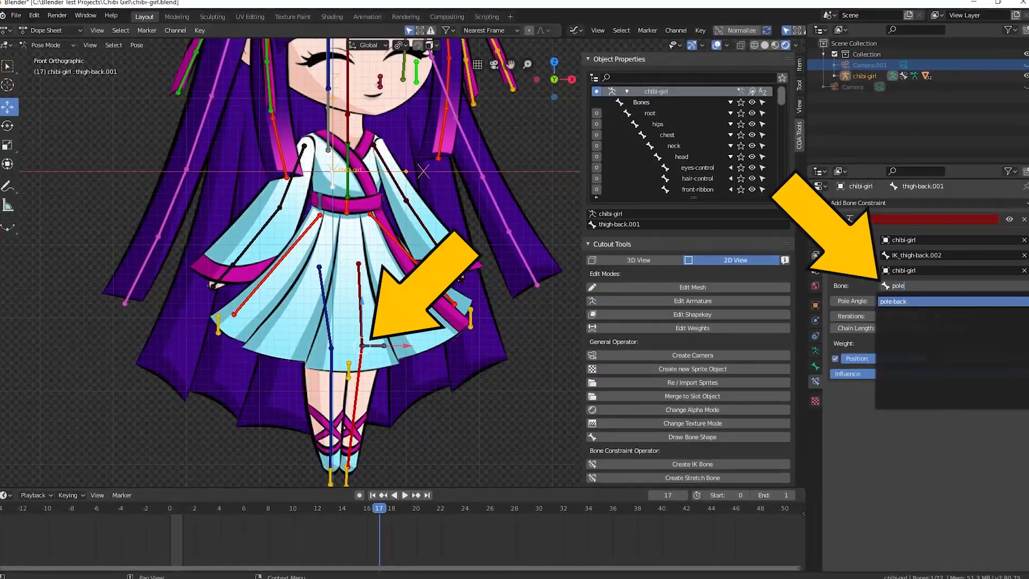
pyautogui.press('Return')
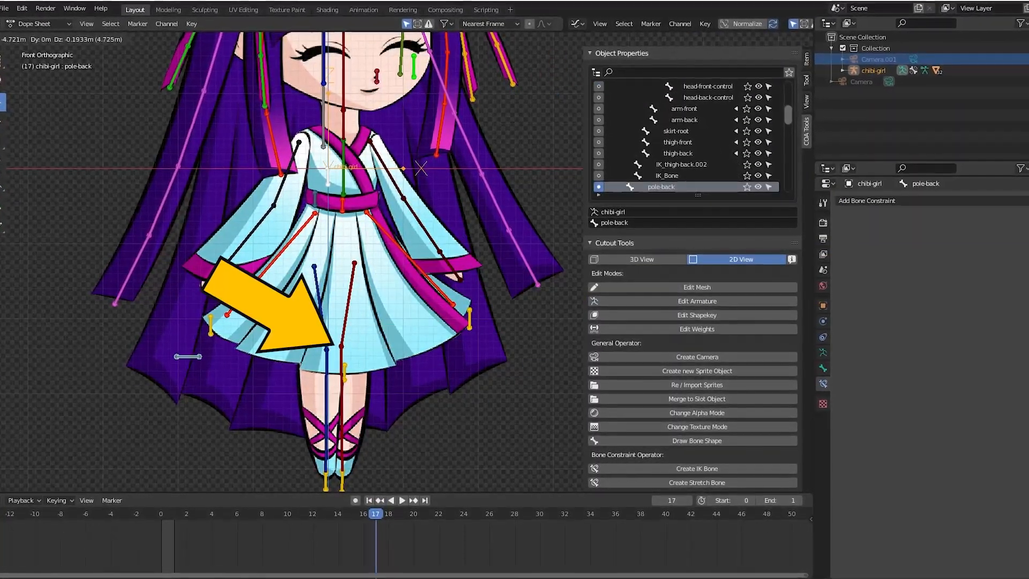
# - Move the pole-back bone beneath the skirt, then switch to Spine and move the front-foot-IK target to compare how the knees bend
pyautogui.moveTo(188, 356); pyautogui.dragTo(444, 413)
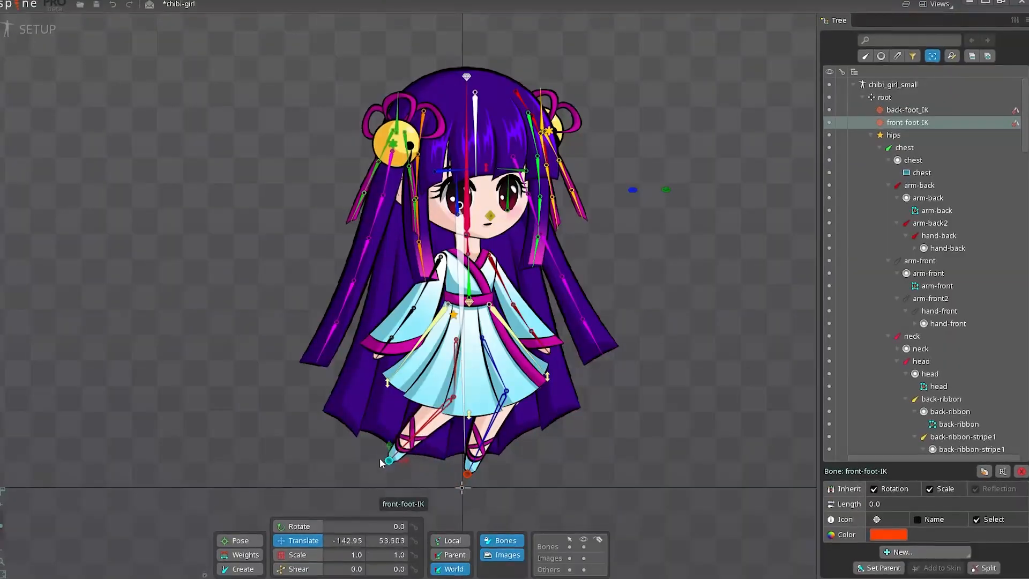
pyautogui.moveTo(379, 462); pyautogui.dragTo(476, 467)
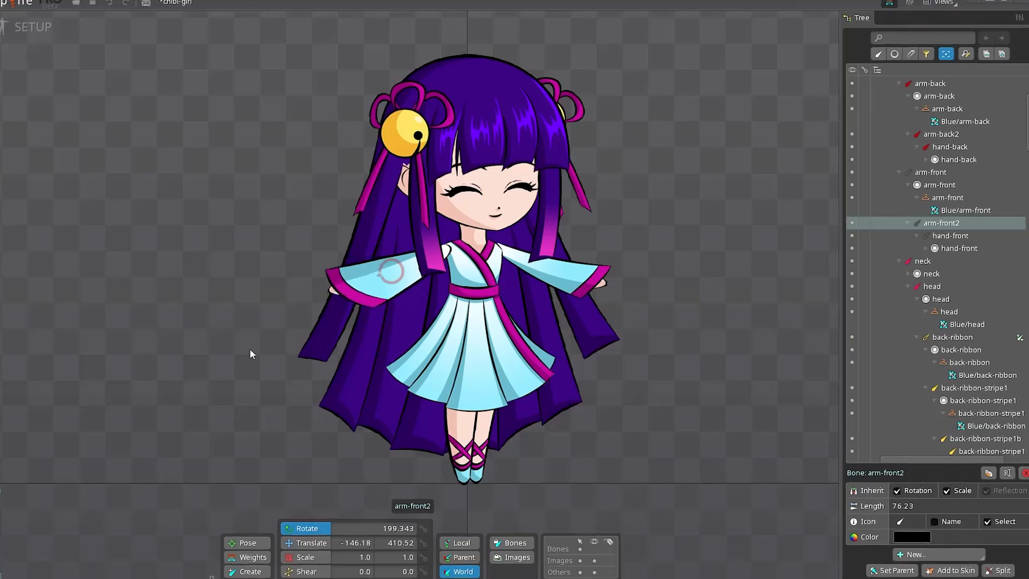
# - Select the girl's back arm bone and rotate it to test the sleeve mesh's deformation
pyautogui.click(546, 269)
pyautogui.moveTo(746, 353); pyautogui.dragTo(728, 212)
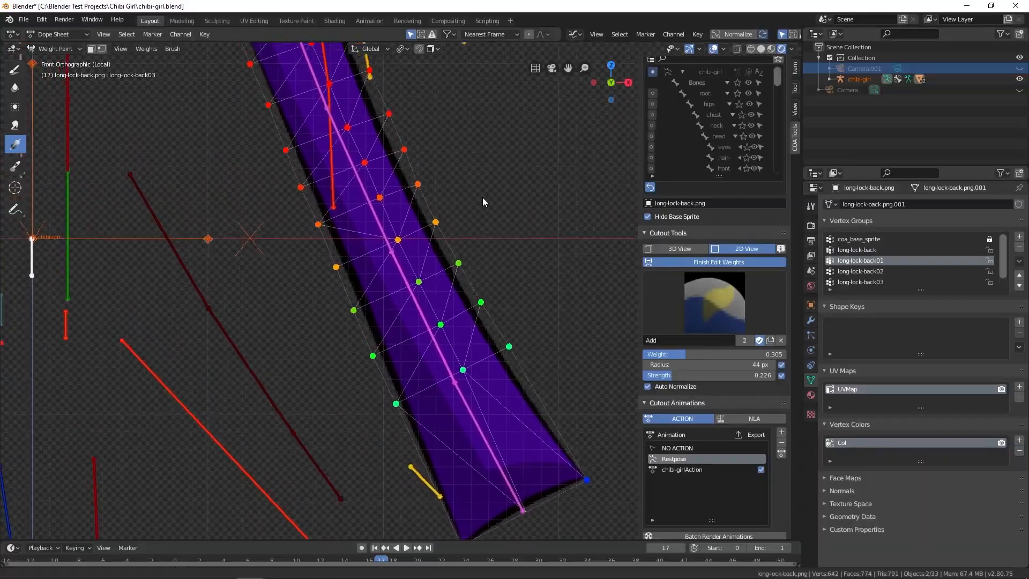
pyautogui.keyDown('shift'); pyautogui.moveTo(497, 233); pyautogui.dragTo(559, 469, button='middle'); pyautogui.keyUp('shift')
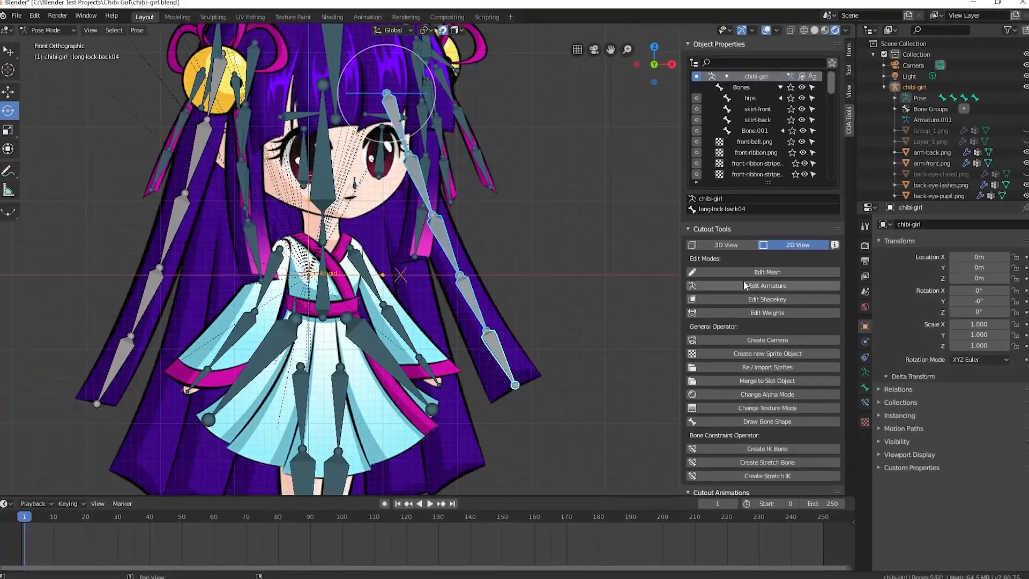
pyautogui.press('Tab')
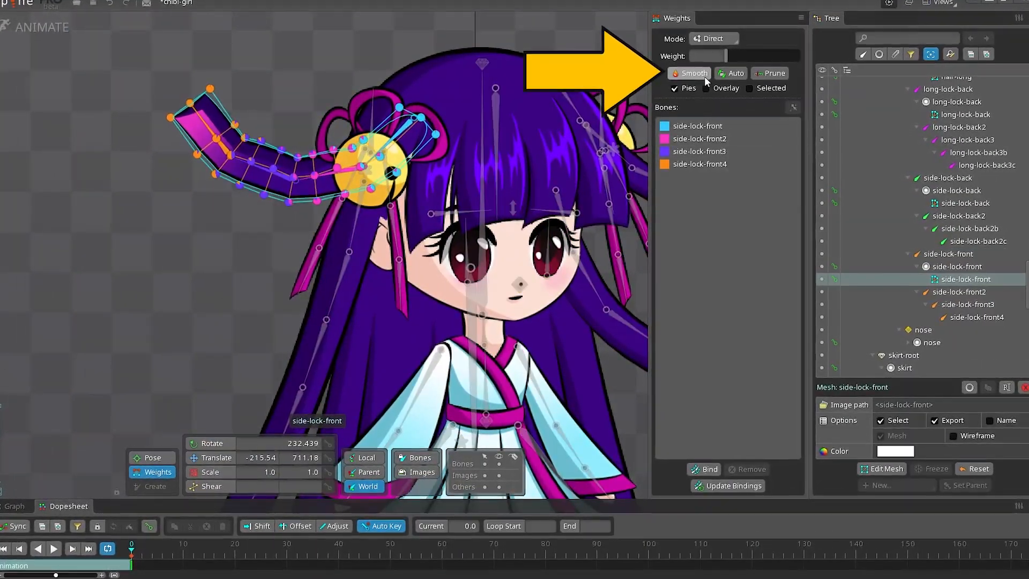
# - Switch to Spine and smooth the side-lock-front mesh's bone weights four times
pyautogui.click(705, 76)
pyautogui.click(705, 76)
pyautogui.click(705, 76)
pyautogui.click(705, 76)
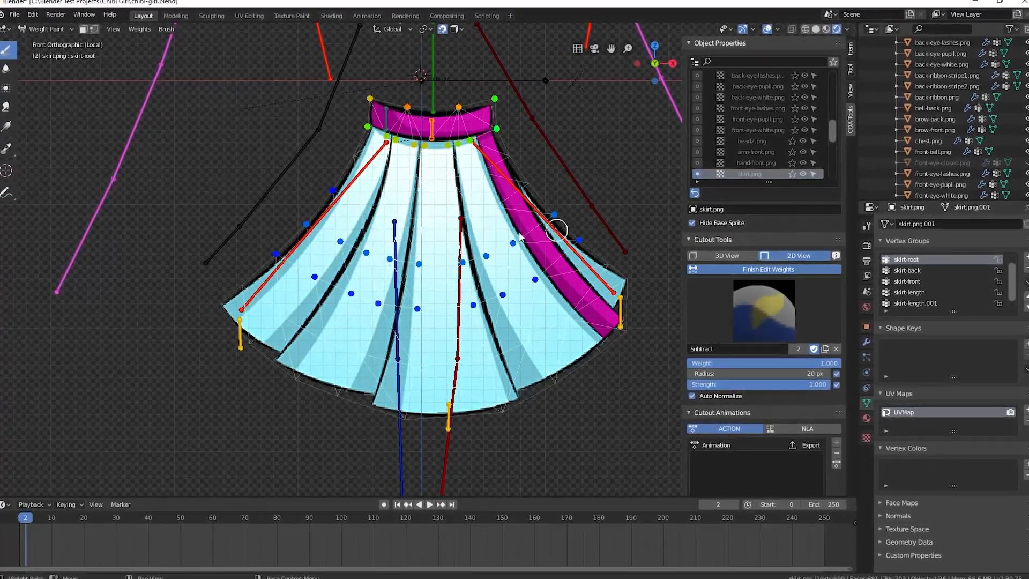
# - Switch to Blender, subtract skirt-root weight across the middle of skirt.png, and display the skirt-length and skirt-back weights
pyautogui.moveTo(572, 254); pyautogui.dragTo(461, 306)
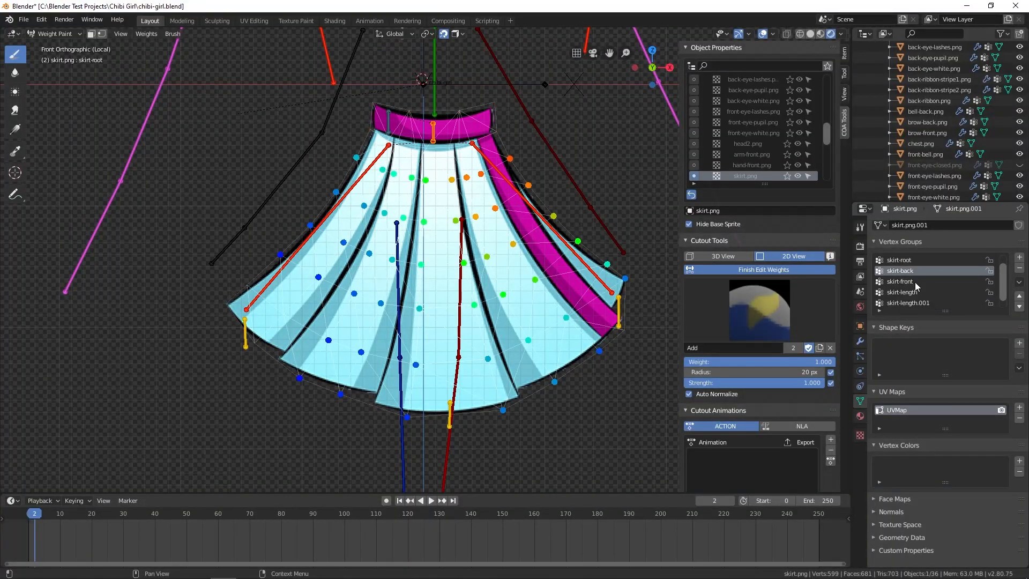
pyautogui.click(912, 292)
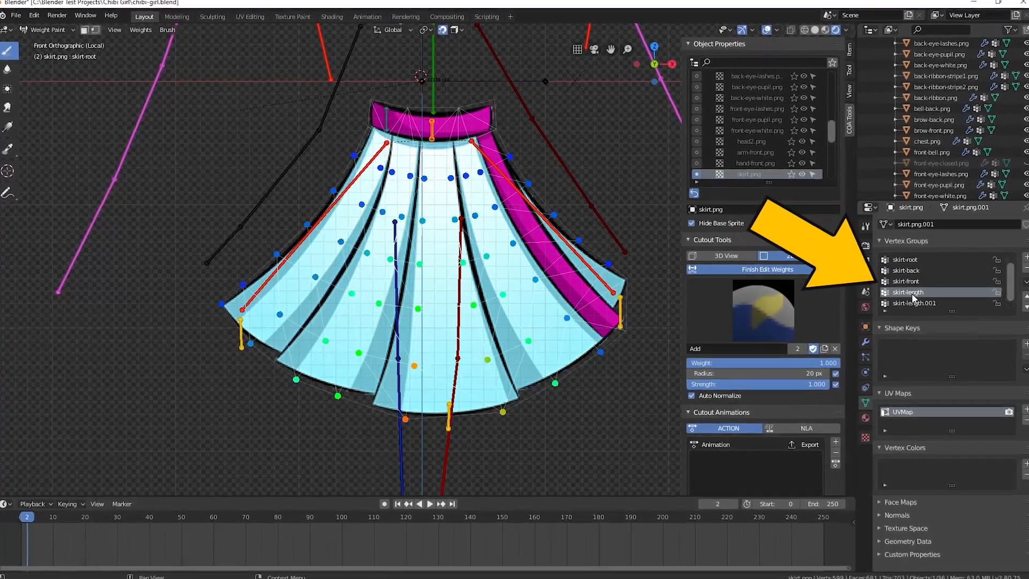
pyautogui.click(919, 272)
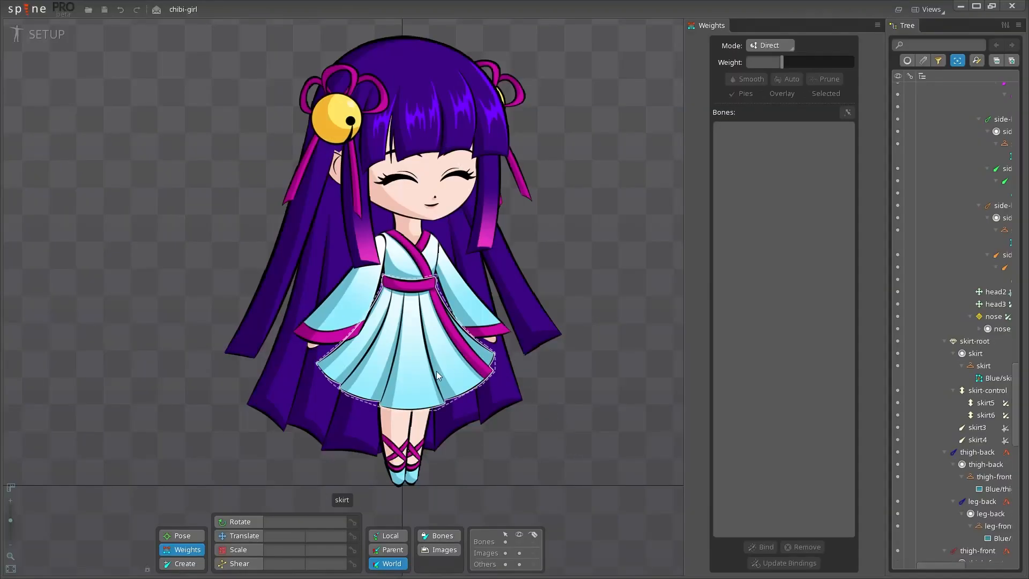
# - Switch to Spine and select the skirt mesh and one of its lower vertices to examine the bone weights
pyautogui.click(436, 371)
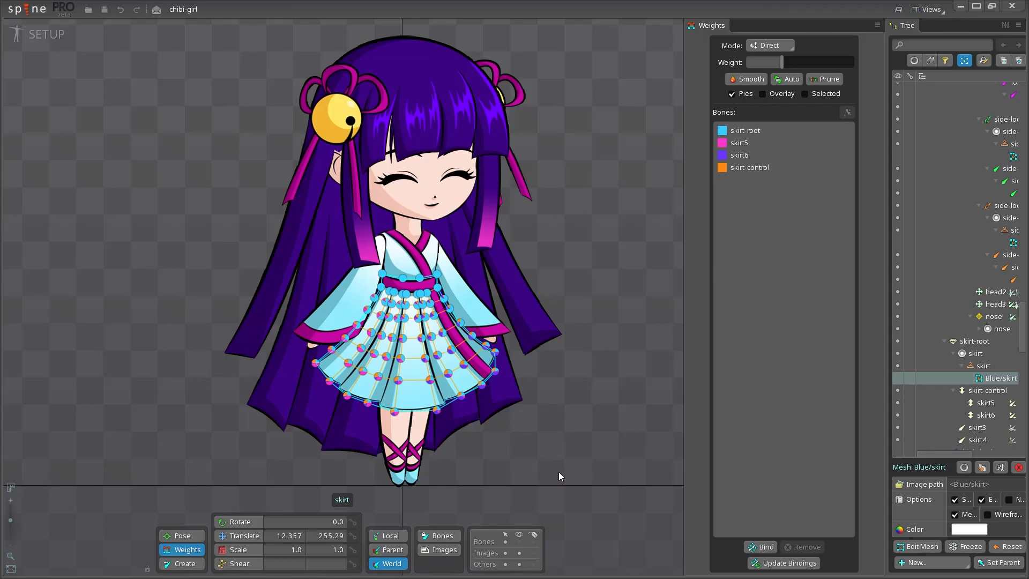
pyautogui.scroll(5, 407, 375)
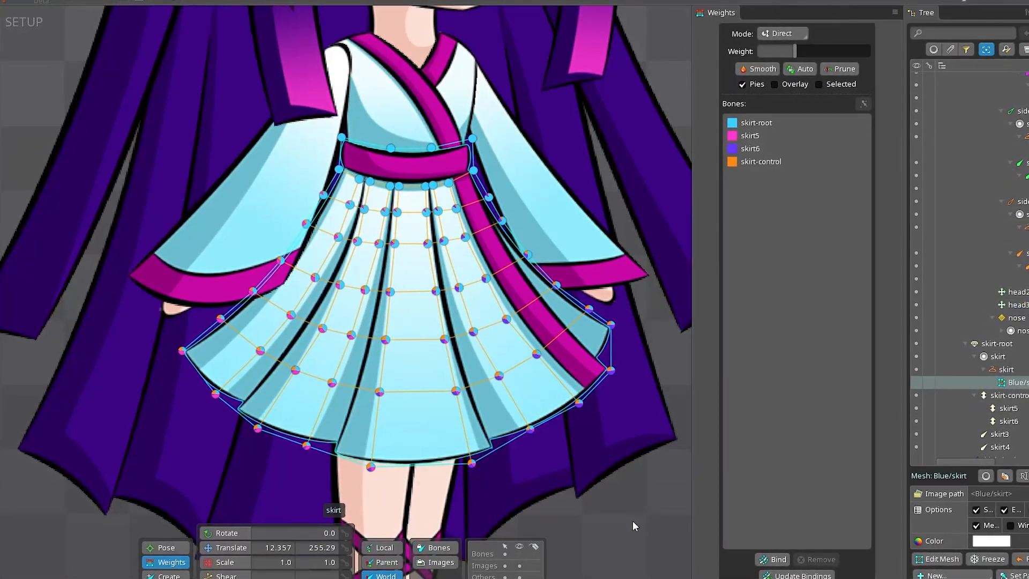
pyautogui.click(455, 391)
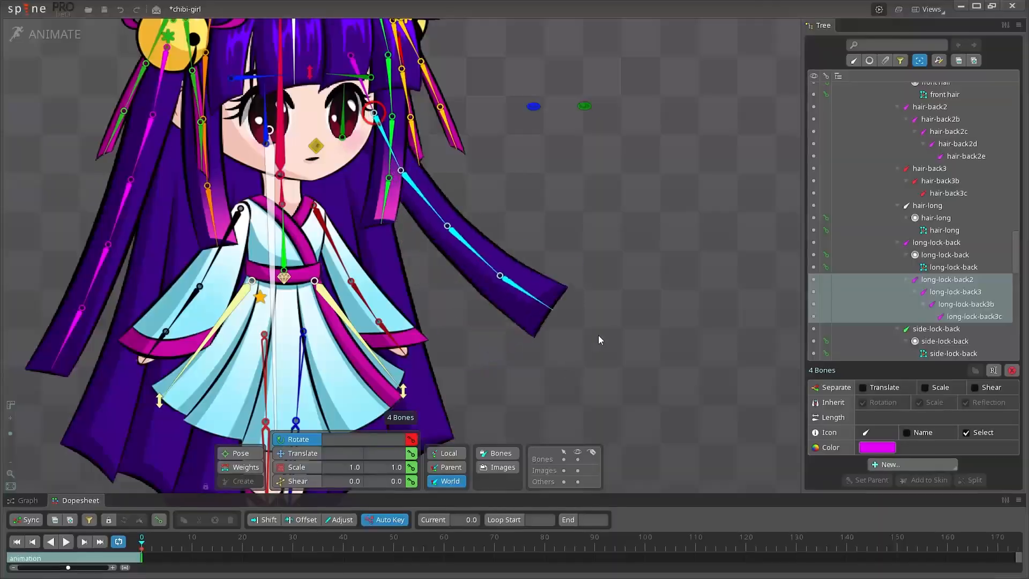
# - Rotate the four long-lock-back bones to bend the lock outward and smooth the long-lock-back mesh weights twice
pyautogui.moveTo(678, 287); pyautogui.dragTo(574, 214)
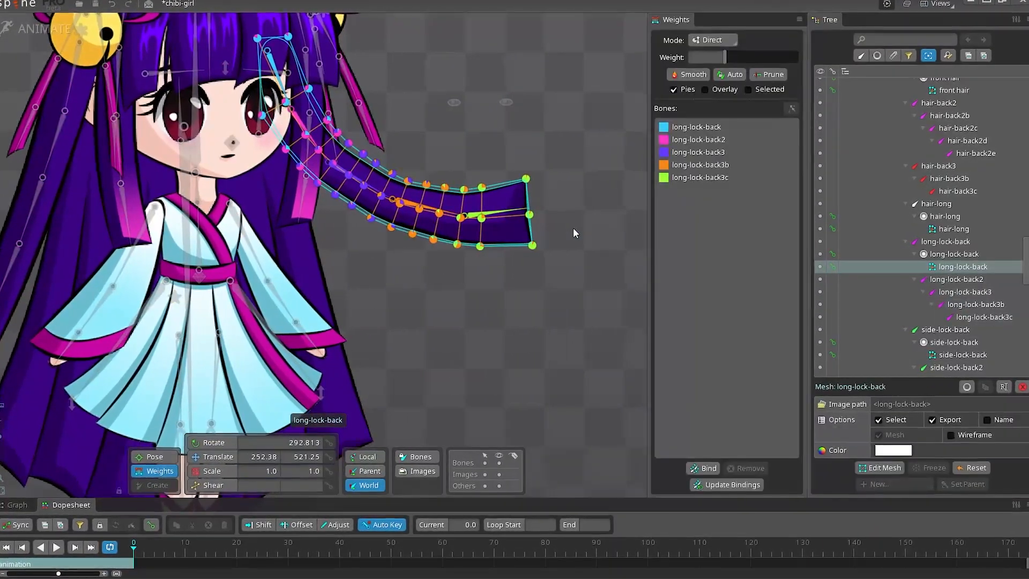
pyautogui.moveTo(702, 177); pyautogui.dragTo(703, 127)
pyautogui.click(693, 74)
pyautogui.click(692, 75)
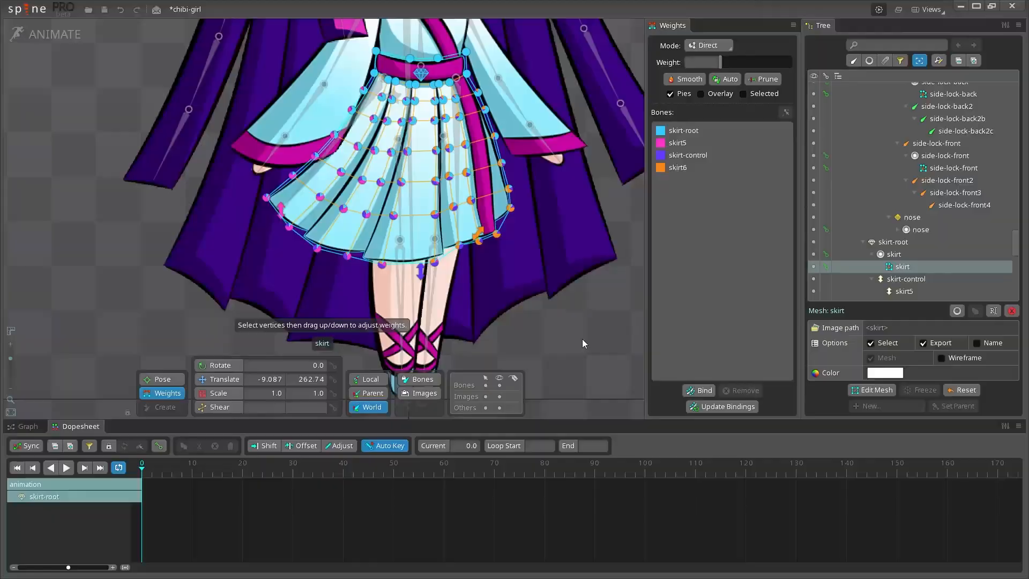
# - Rotate the skirt3 bone to test how the skirt mesh deforms with its weights
pyautogui.moveTo(583, 339); pyautogui.dragTo(285, 137)
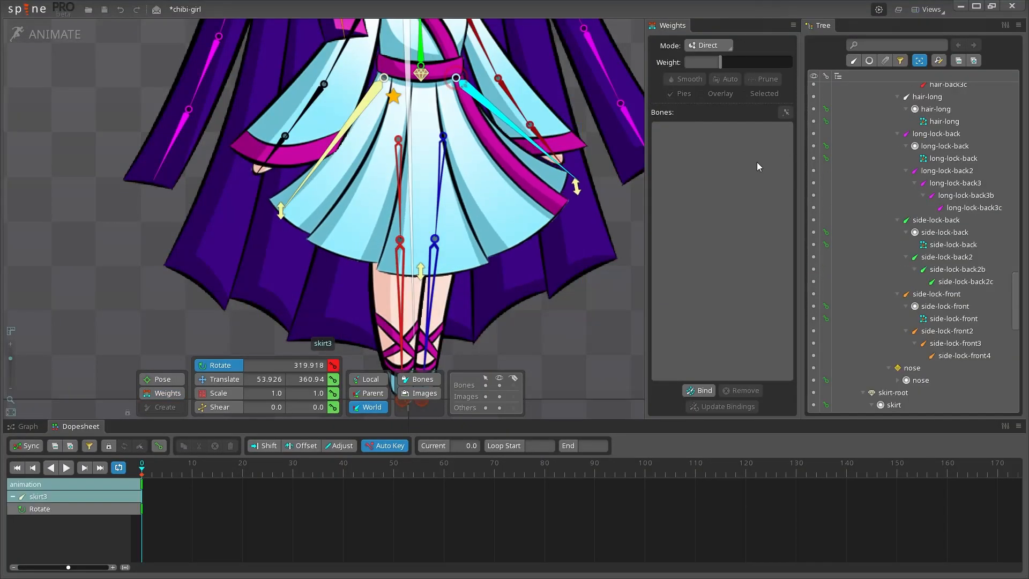
pyautogui.moveTo(589, 161); pyautogui.dragTo(576, 368)
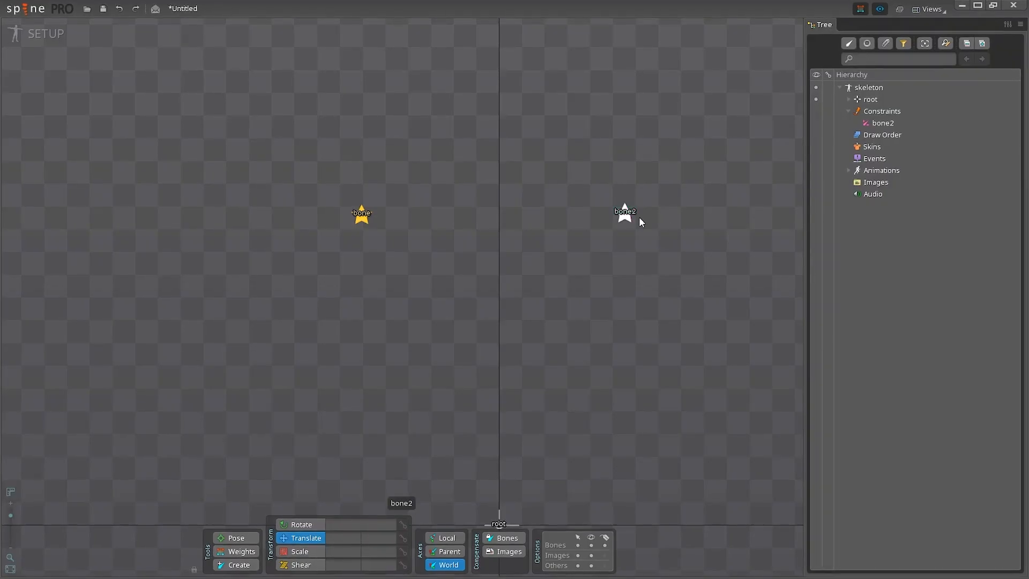
# - Switch to the untitled test skeleton and move bone2 around to test the transform constraint's effect on the other bone
pyautogui.click(635, 217)
pyautogui.moveTo(635, 217); pyautogui.dragTo(614, 298)
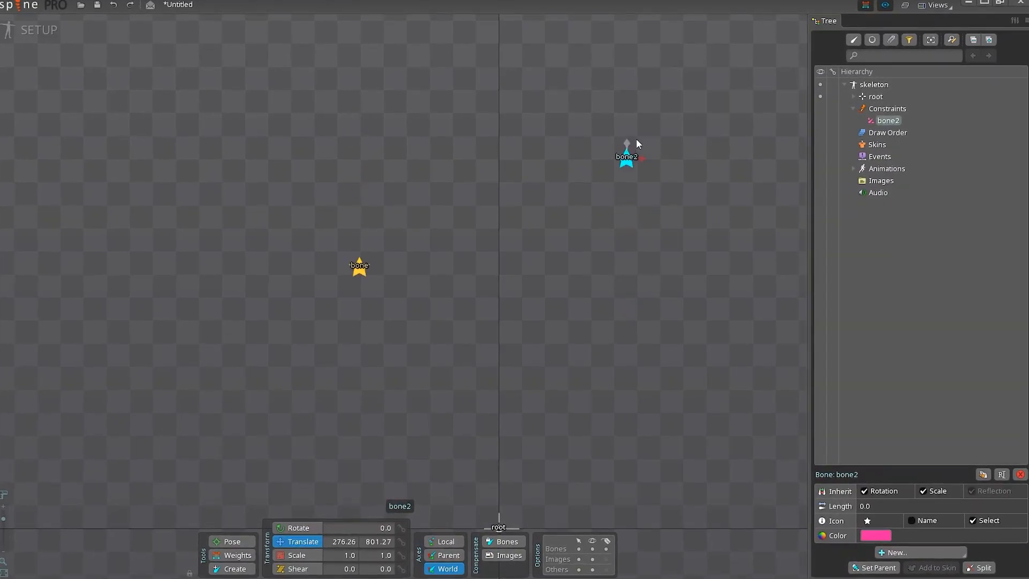
pyautogui.moveTo(641, 181); pyautogui.dragTo(409, 182)
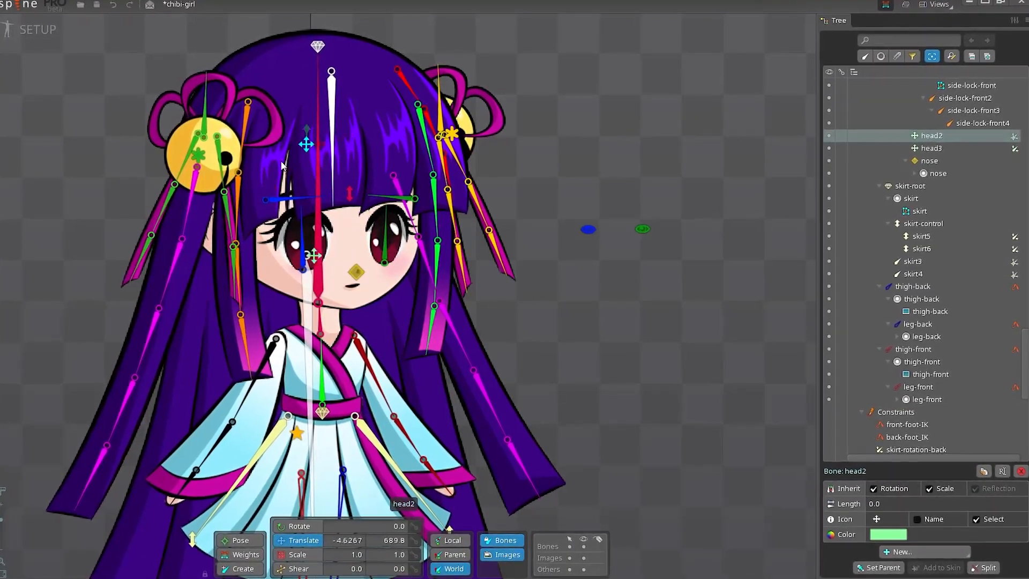
# - Move the head2 control of the chibi-girl rig to test the head turn and play the walk animation
pyautogui.moveTo(282, 166); pyautogui.dragTo(344, 177)
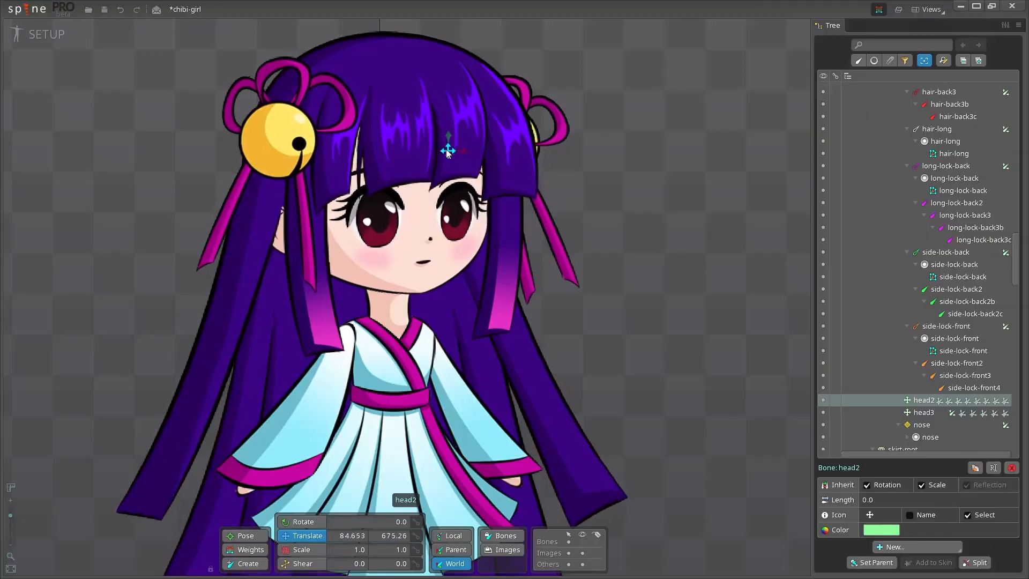
pyautogui.moveTo(351, 233); pyautogui.dragTo(417, 204)
pyautogui.moveTo(416, 201); pyautogui.dragTo(427, 130)
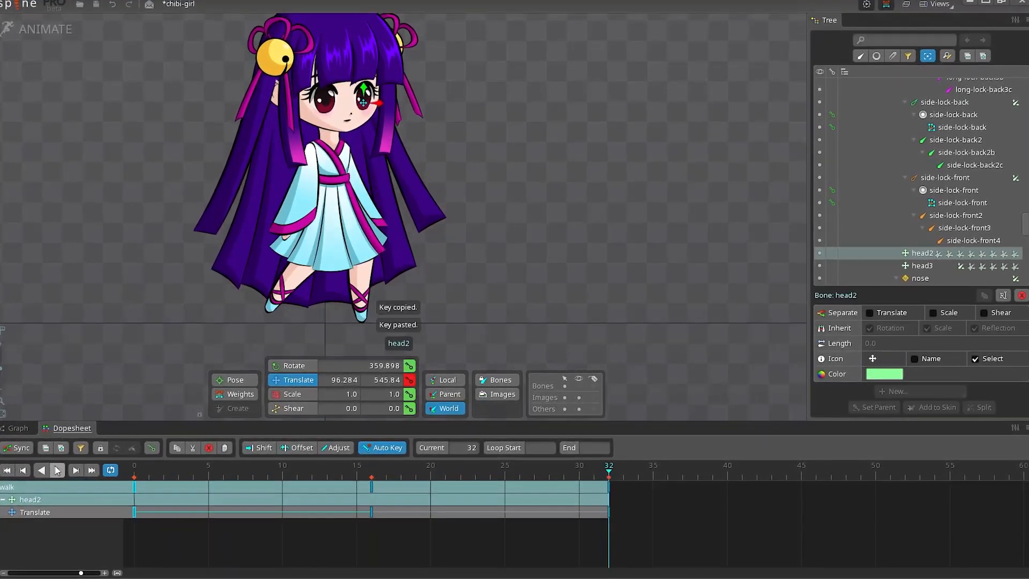
pyautogui.press('d')
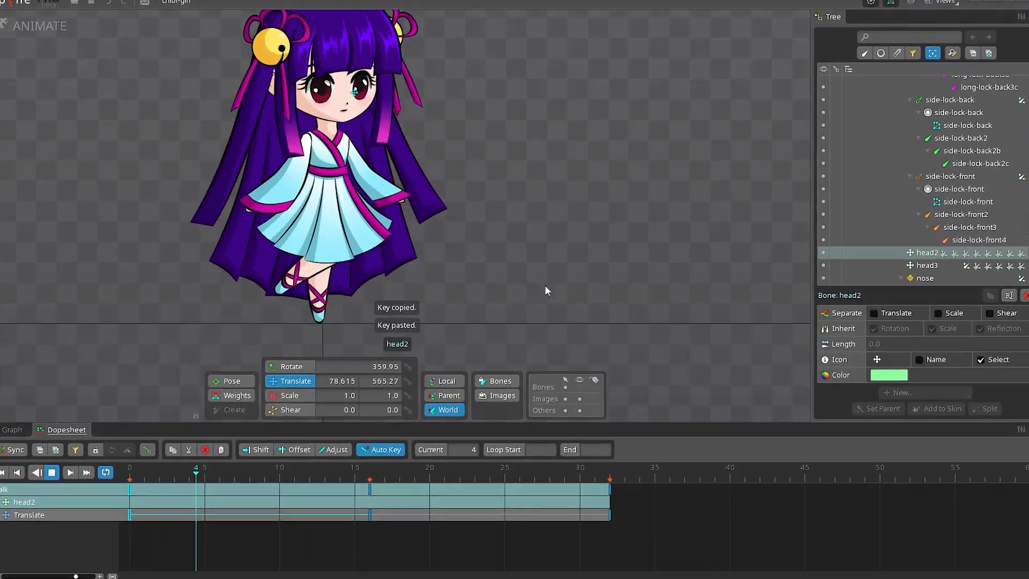
pyautogui.scroll(-3, 562, 262)
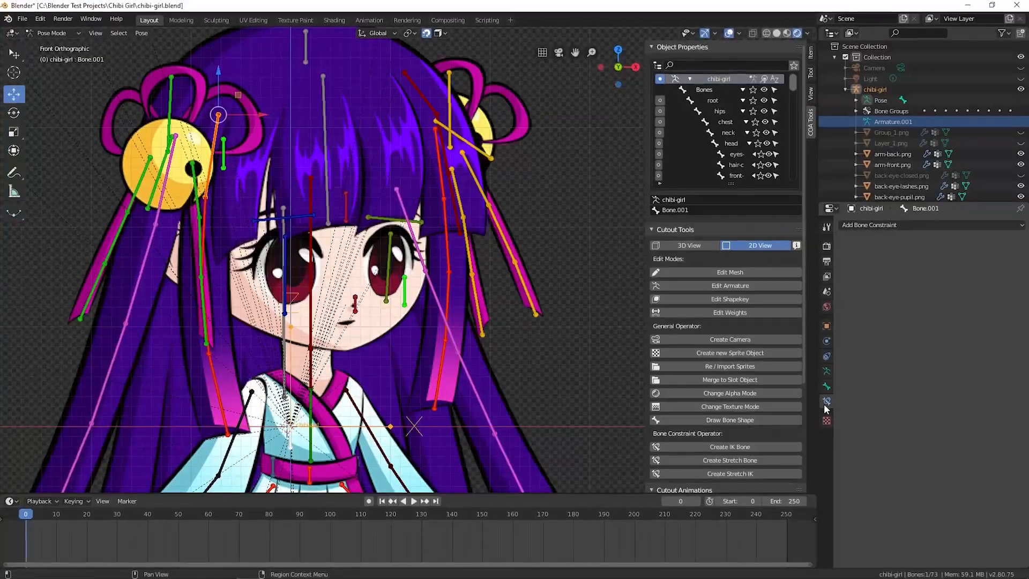
# - Add a Transformation constraint to Bone.001 in Blender, then switch to Spine and match the eyes-control constraint's offset
pyautogui.click(905, 224)
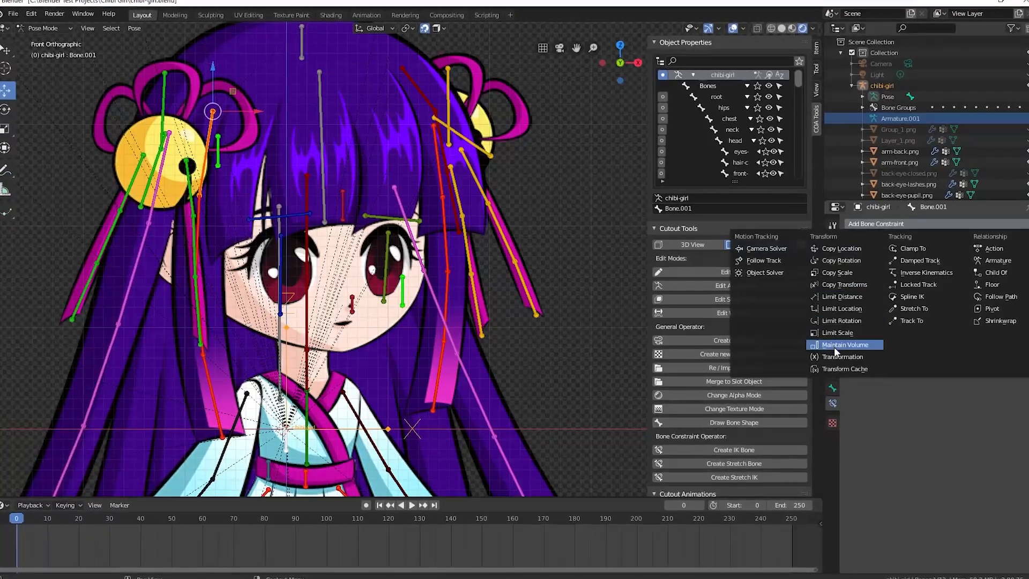
pyautogui.click(838, 355)
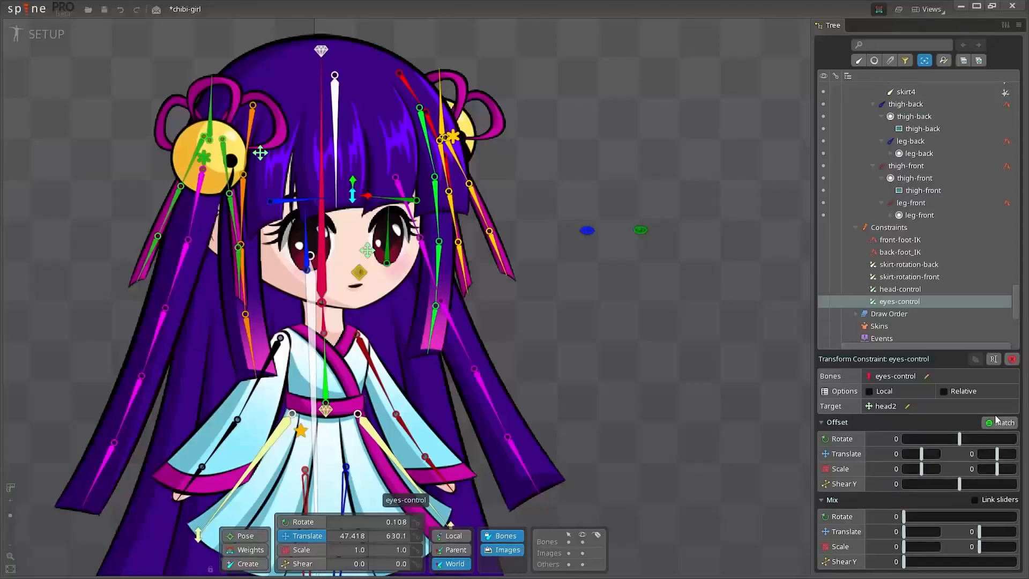
pyautogui.click(997, 422)
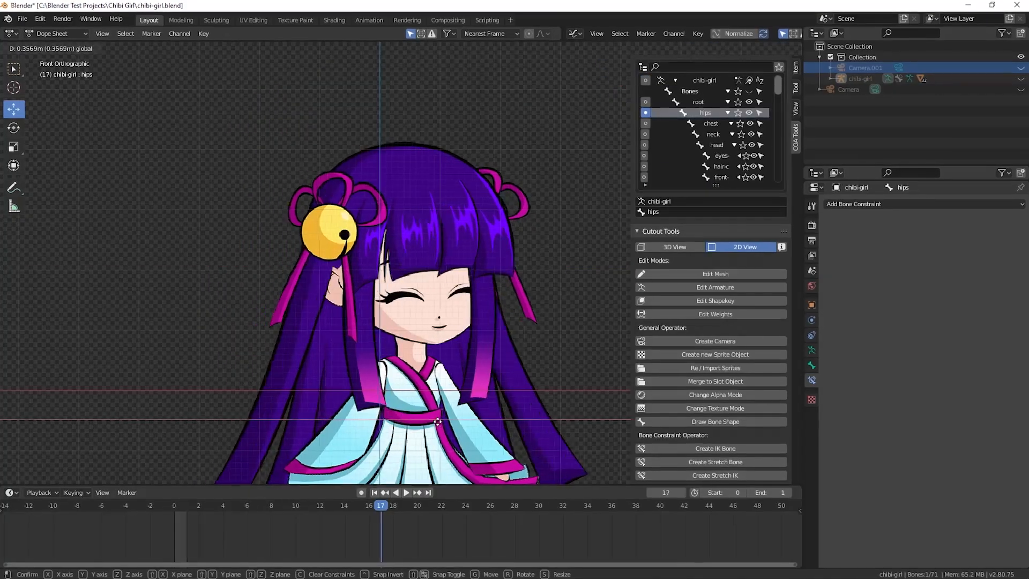
# - Switch to Blender and move the hips bone around to test how the constrained hair and face parts follow
pyautogui.moveTo(438, 422); pyautogui.dragTo(484, 434)
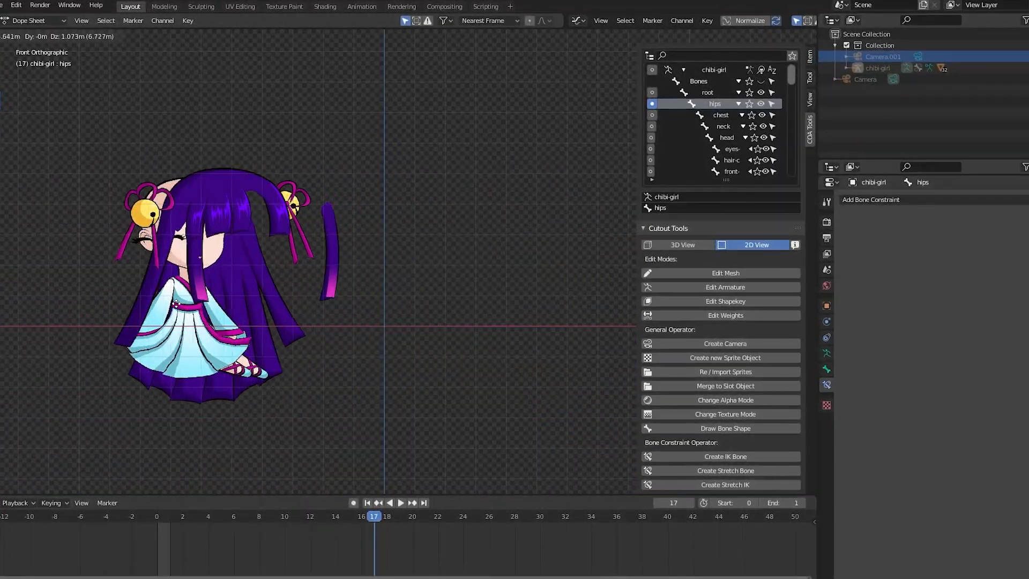
pyautogui.moveTo(147, 303); pyautogui.dragTo(304, 309)
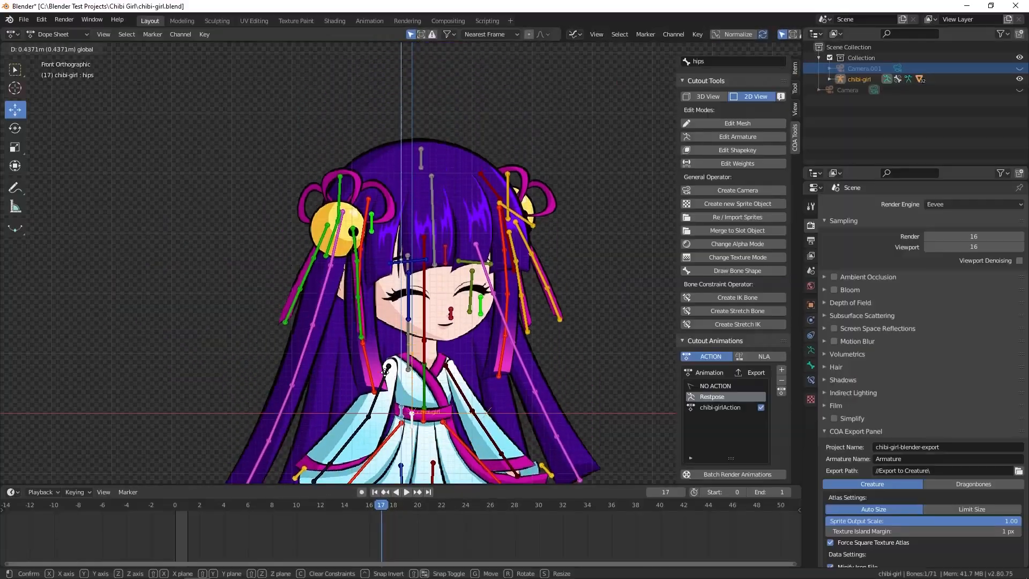
pyautogui.moveTo(380, 253); pyautogui.dragTo(403, 265)
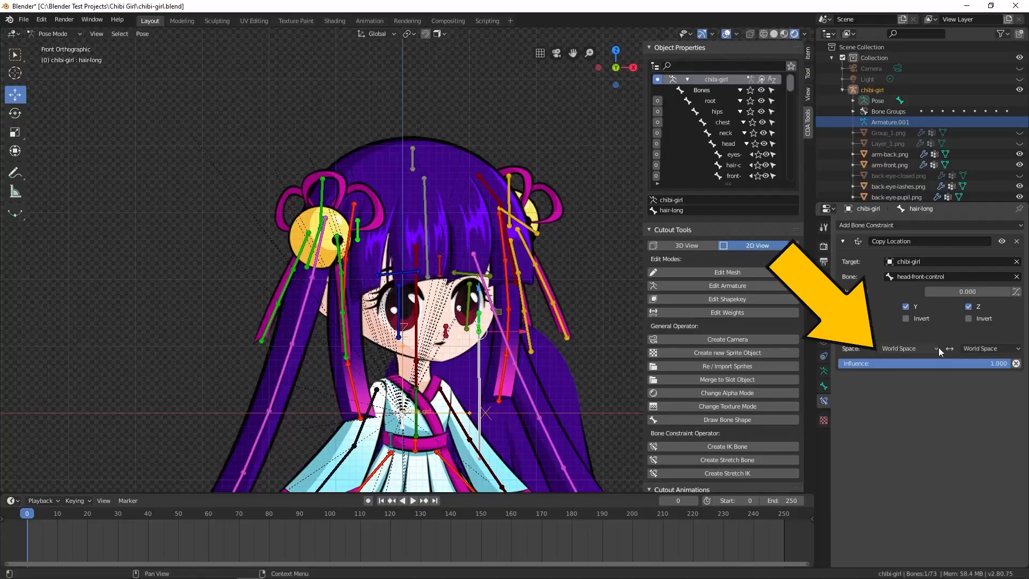
# - Set both the target and owner space of the hair-long bone's Copy Location constraint to Local Space
pyautogui.click(936, 349)
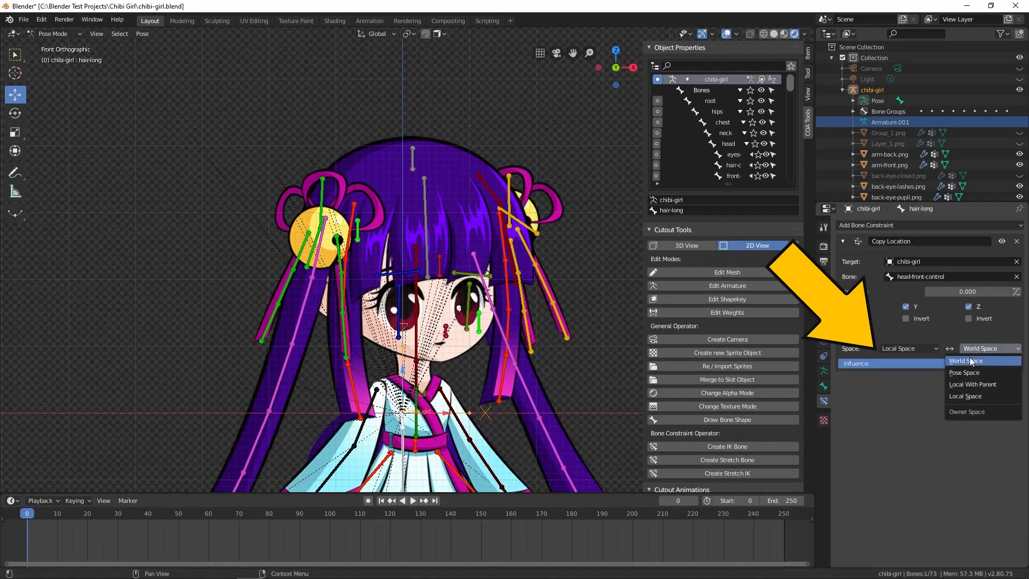
pyautogui.click(956, 395)
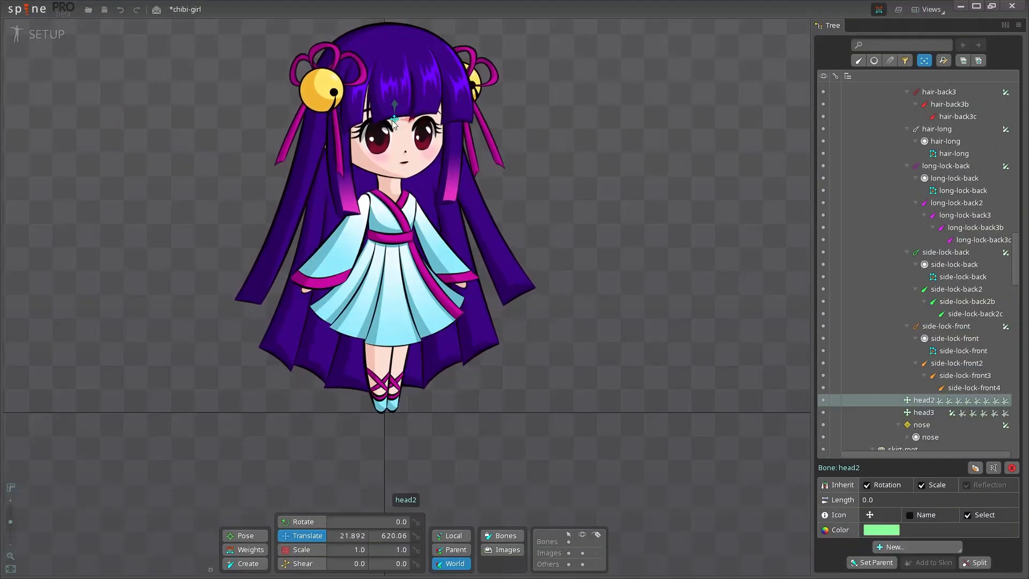
# - Switch to Spine and move the head2 control to test the head turn on the full figure
pyautogui.moveTo(393, 122); pyautogui.dragTo(427, 151)
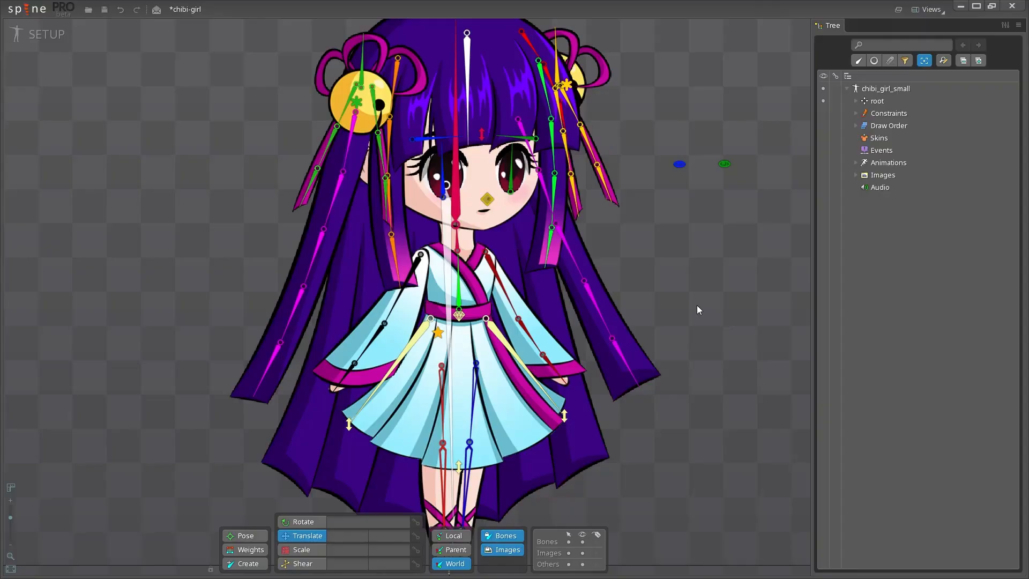
pyautogui.scroll(-3, 696, 305)
pyautogui.moveTo(464, 259); pyautogui.dragTo(630, 327, button='right')
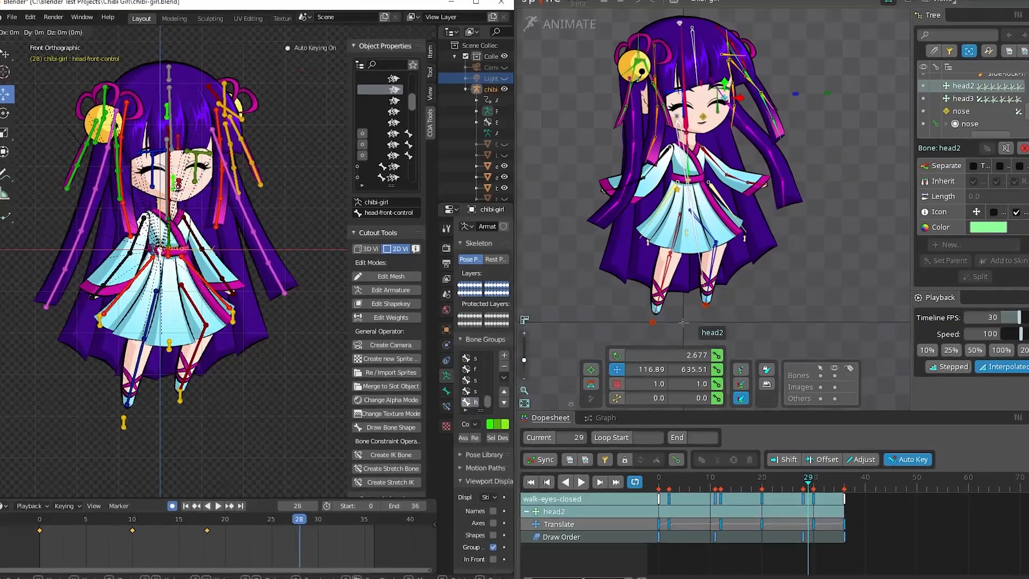
# - Play the walk animation in Blender and scrub chest.png's timeline to frame 18 to examine the chest shape key
pyautogui.click(217, 505)
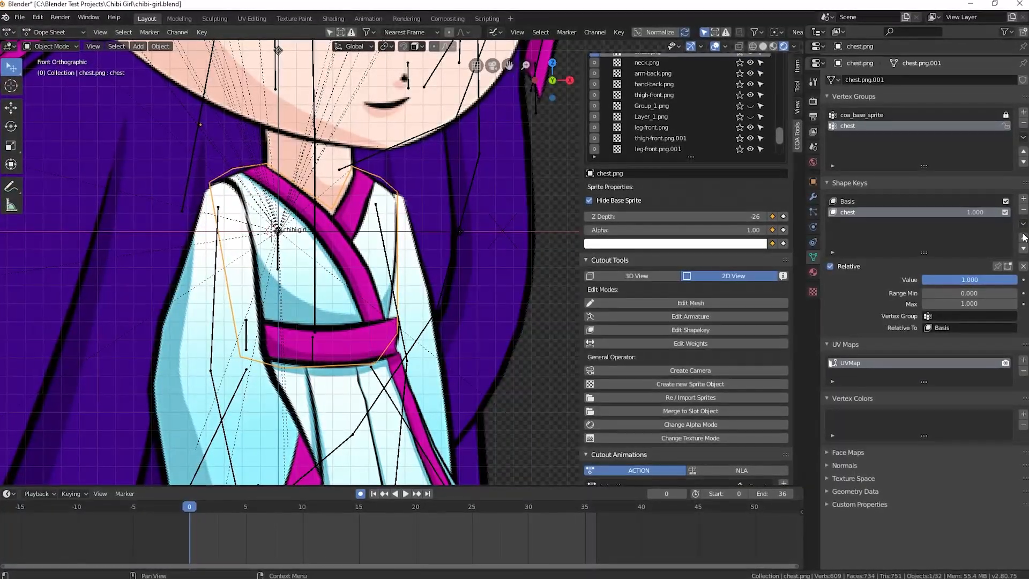
pyautogui.press('space')
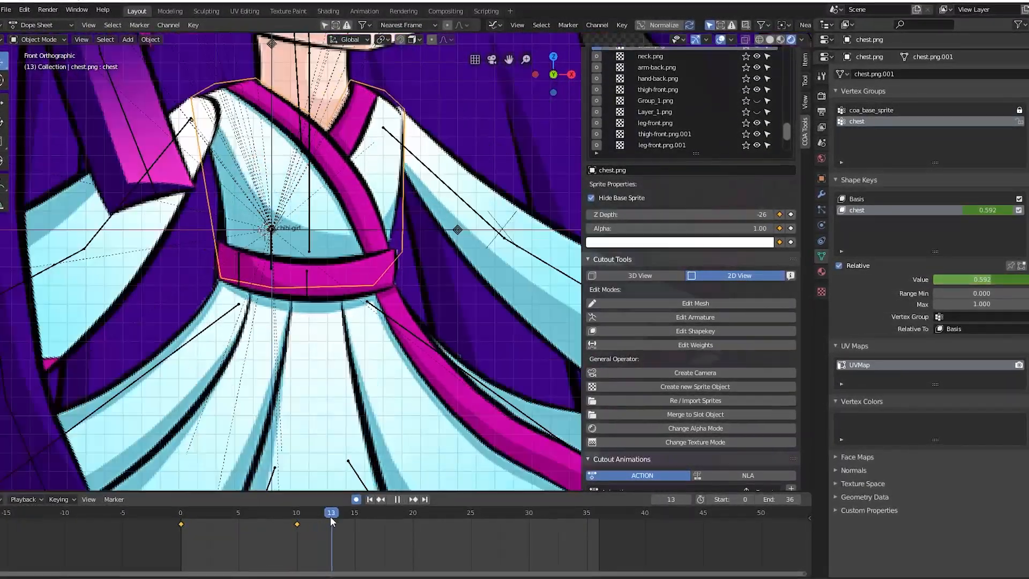
pyautogui.moveTo(330, 521); pyautogui.dragTo(388, 522)
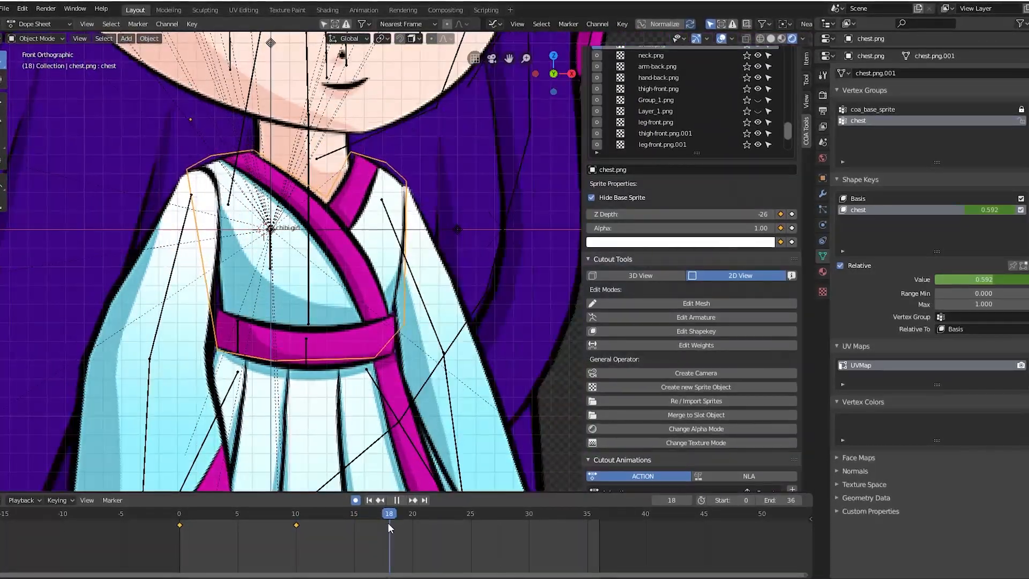
# - Vary the chest shape key's value and reshape chest.png in that shape key with the Grab sculpt brush at 44 px radius
pyautogui.moveTo(1003, 281); pyautogui.dragTo(962, 281)
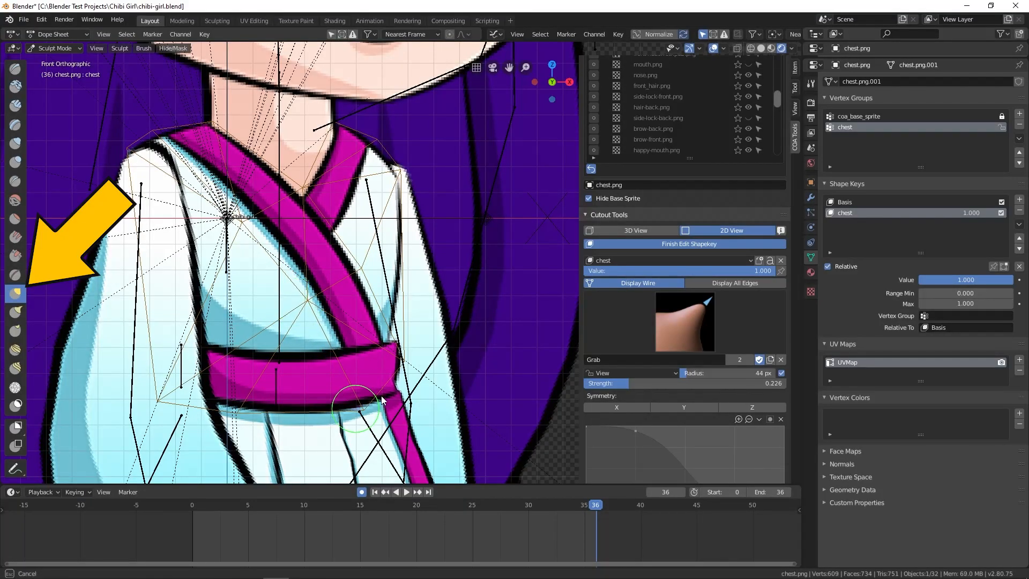
pyautogui.moveTo(162, 129); pyautogui.dragTo(174, 128)
pyautogui.moveTo(334, 122); pyautogui.dragTo(372, 143)
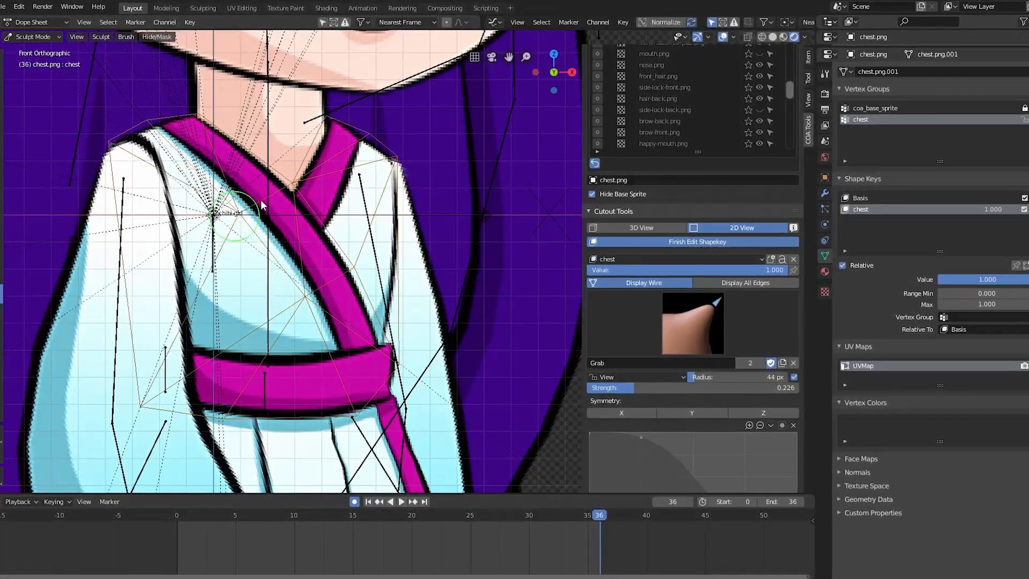
pyautogui.moveTo(766, 270)
pyautogui.mouseDown()
pyautogui.moveTo(584, 270)
pyautogui.moveTo(777, 270)
pyautogui.moveTo(587, 270)
pyautogui.moveTo(765, 270)
pyautogui.mouseUp()
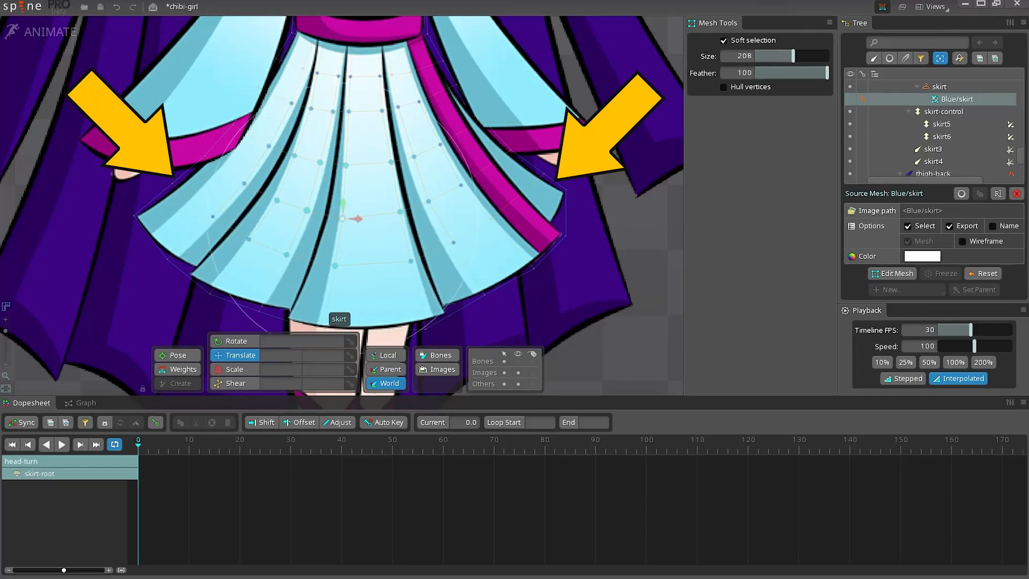
# - Switch to Spine and move the skirt mesh's selected vertices upward using soft selection with size 208 and feather 100
pyautogui.moveTo(342, 218); pyautogui.dragTo(338, 160)
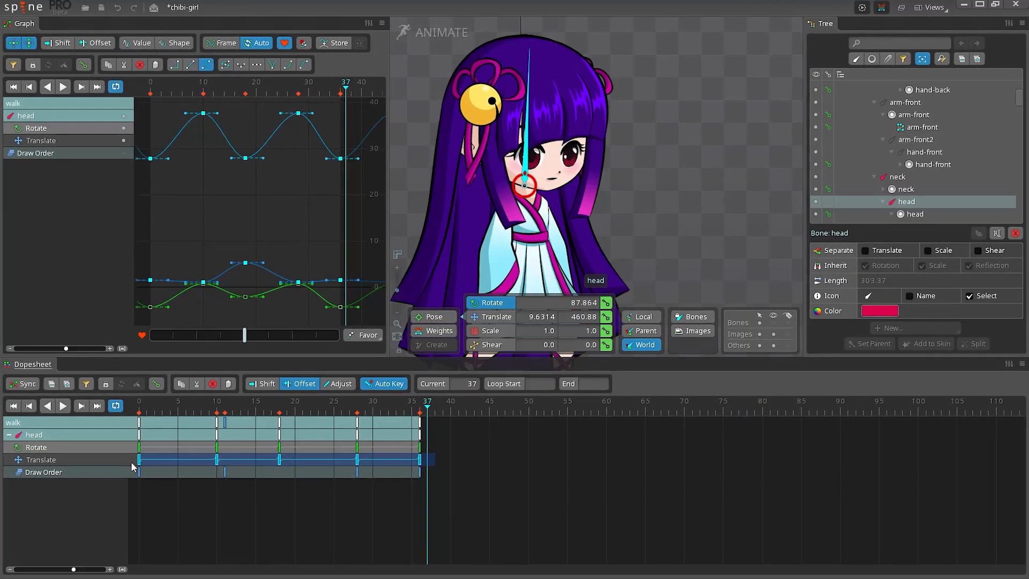
# - Offset the head bone's Translate keys and the side-lock-front3 bone's Rotate keys later in the looping walk animation
pyautogui.moveTo(131, 461); pyautogui.dragTo(160, 461)
pyautogui.click(59, 407)
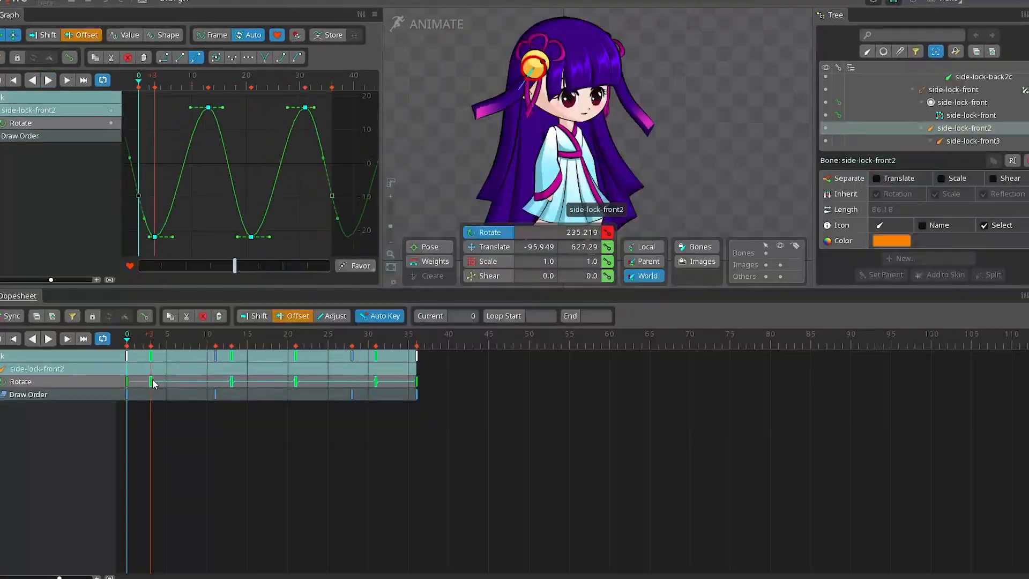
pyautogui.click(521, 95)
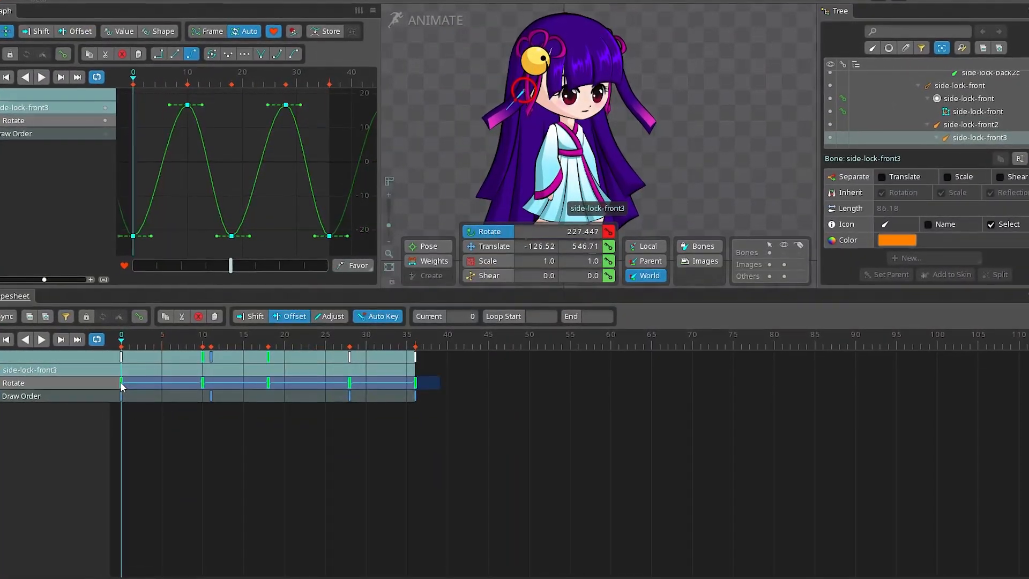
pyautogui.moveTo(129, 379); pyautogui.dragTo(184, 386)
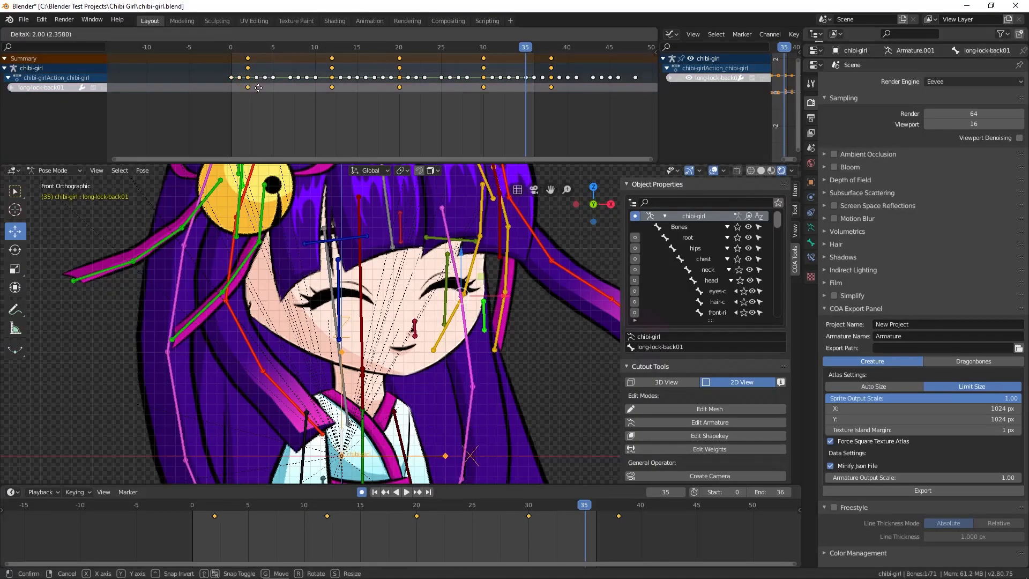
# - Switch to Blender, key the long-lock-back01 bone at frame 36 and return to frame 0
pyautogui.click(535, 46)
pyautogui.press('i')
pyautogui.click(532, 88)
pyautogui.click(232, 47)
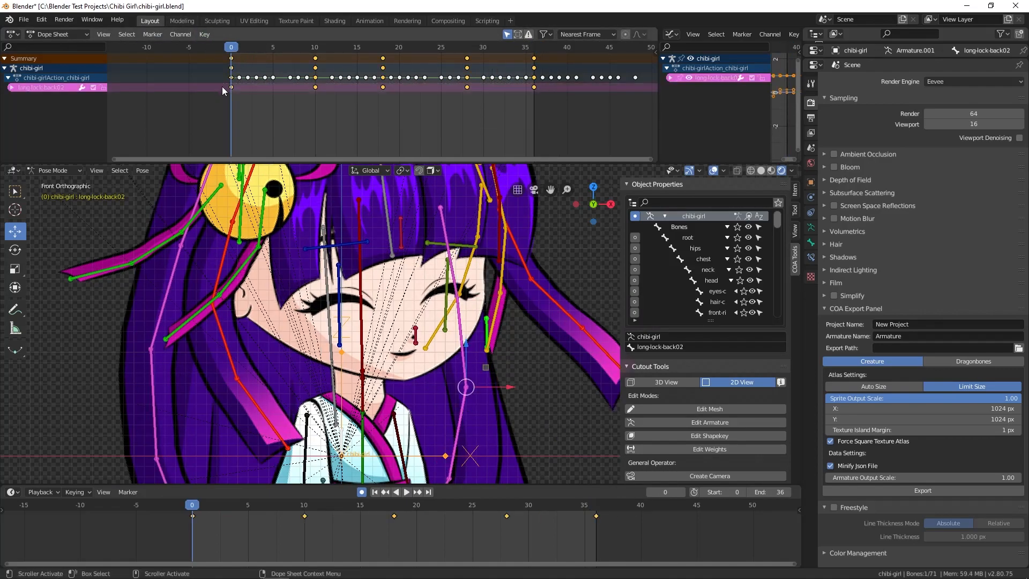
# - Key the long-lock-back02 bone at frame 36 and carry that key over to frame 0
pyautogui.press('i')
pyautogui.click(535, 85)
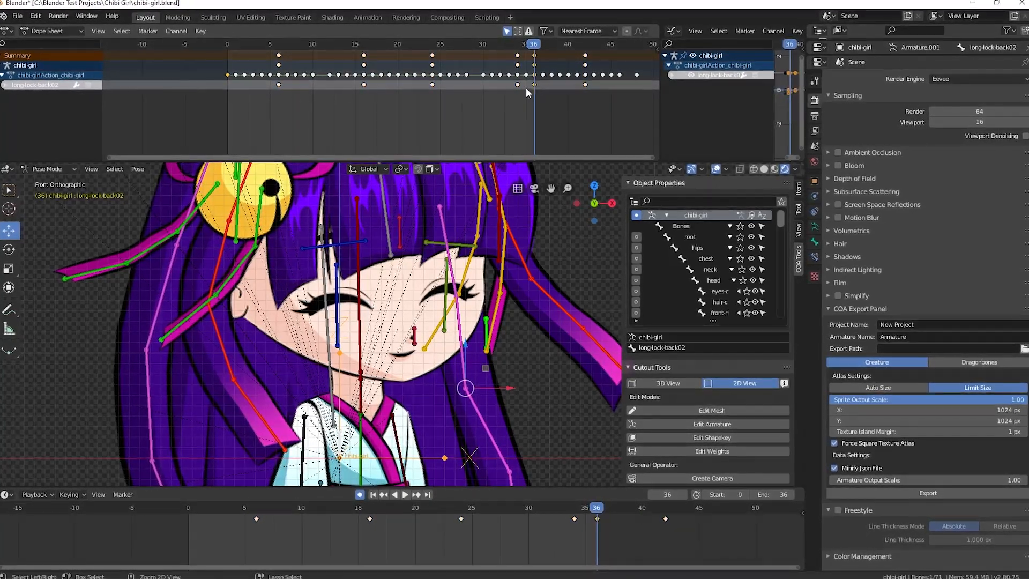
pyautogui.click(227, 44)
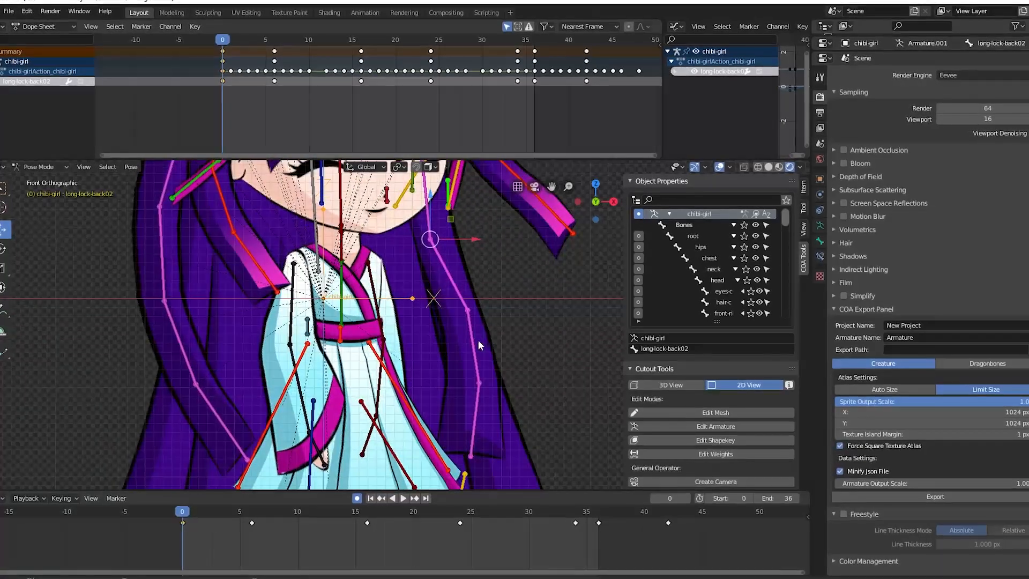
# - Shift the long-lock-back03 bone's keys 9 frames later and key the bone at frame 36 to close the loop
pyautogui.click(478, 340)
pyautogui.moveTo(538, 110); pyautogui.dragTo(298, 78)
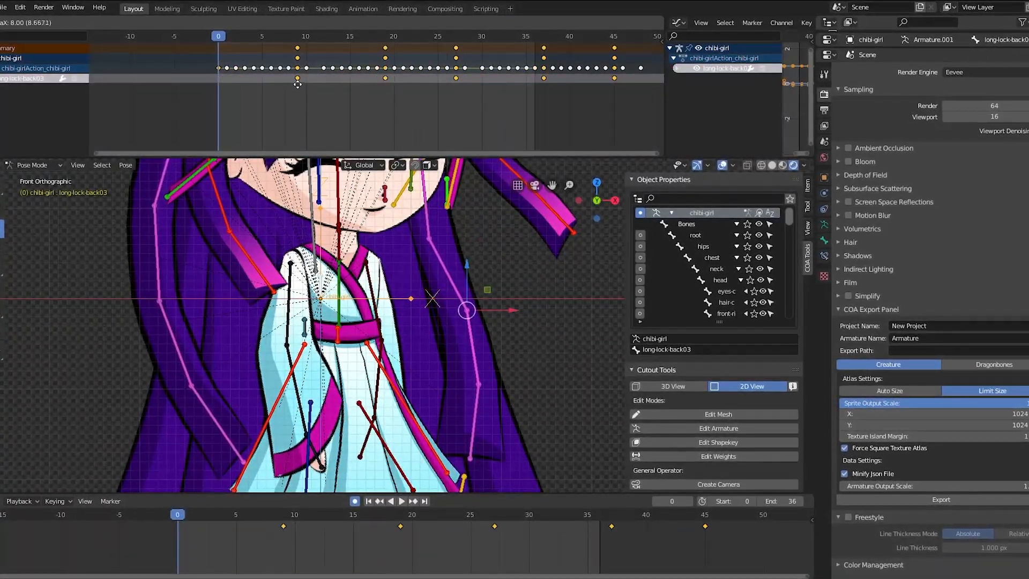
pyautogui.click(535, 37)
pyautogui.press('i')
pyautogui.click(536, 77)
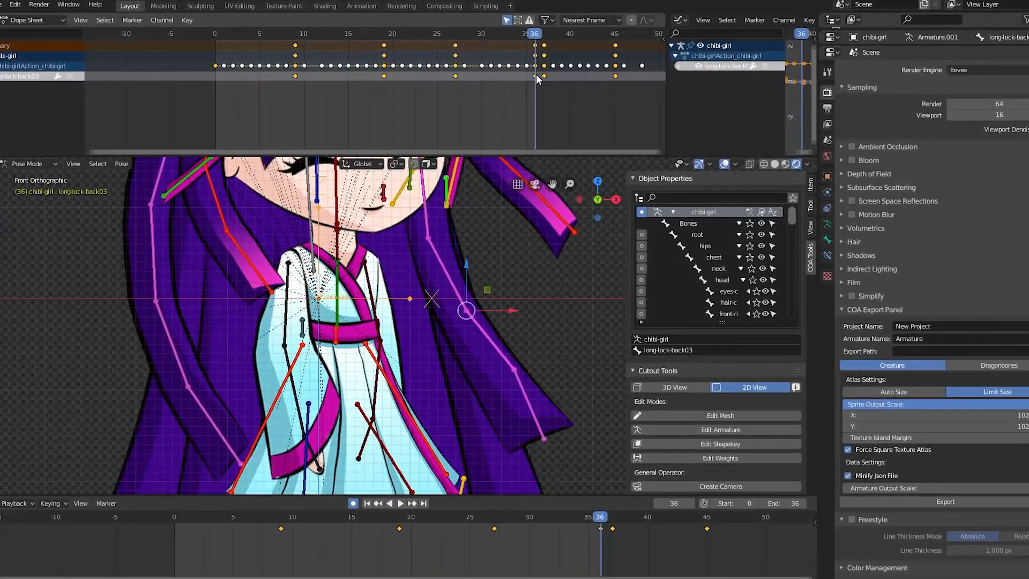
pyautogui.press('space')
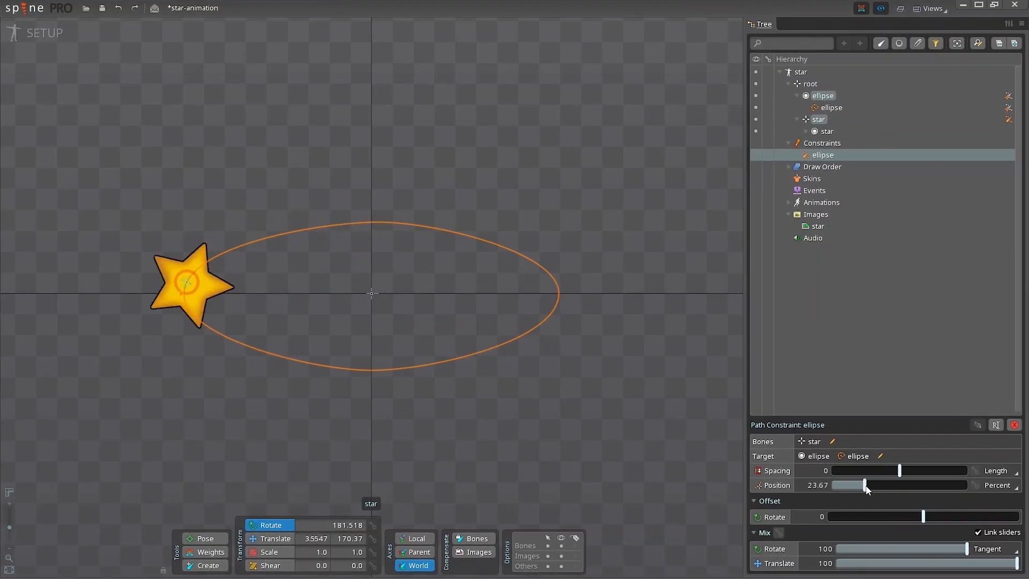
# - Switch to the Spine star-animation project, test the ellipse path constraint's Position and play the two-star animation
pyautogui.moveTo(867, 489); pyautogui.dragTo(946, 489)
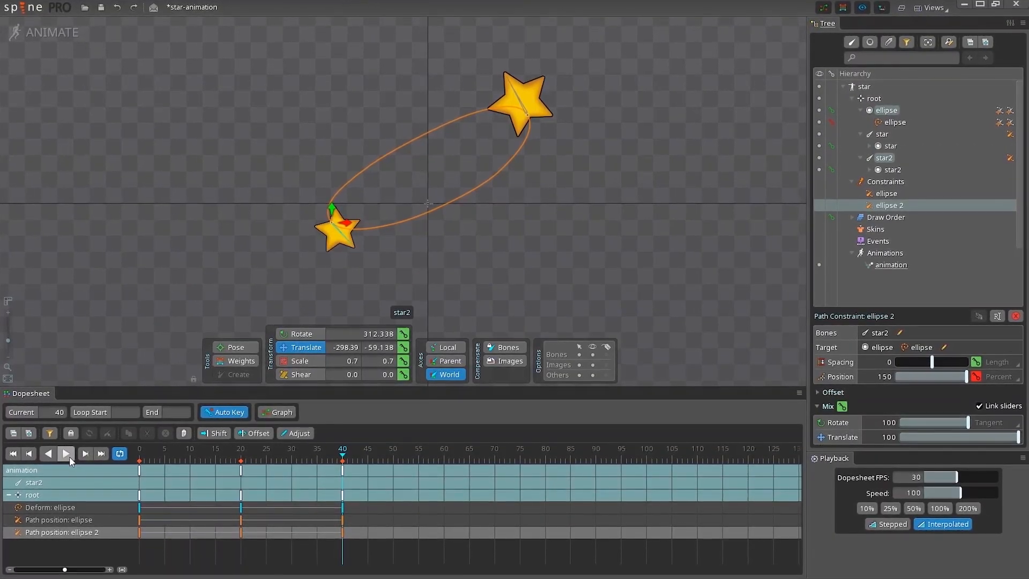
pyautogui.click(66, 454)
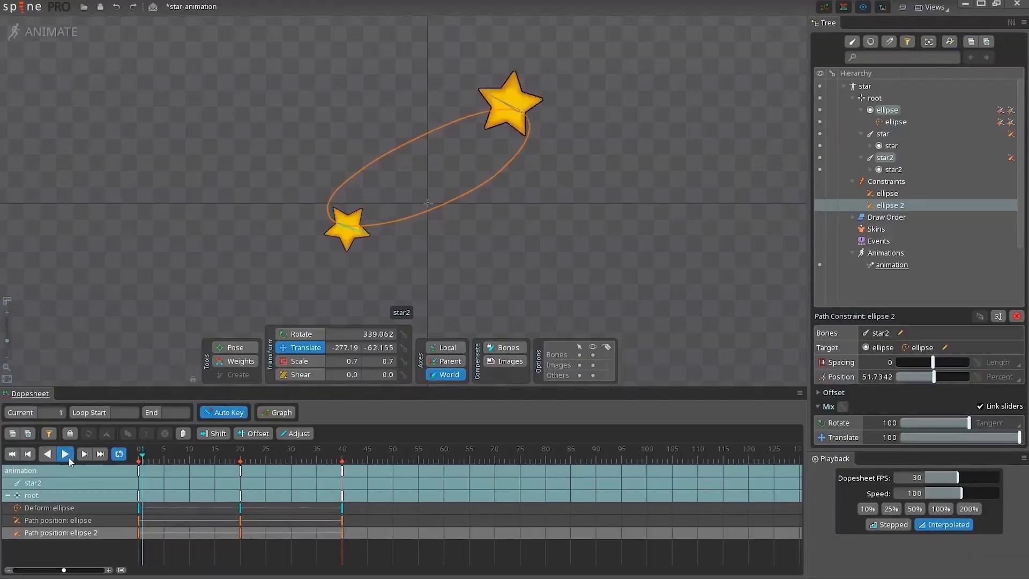
pyautogui.click(69, 458)
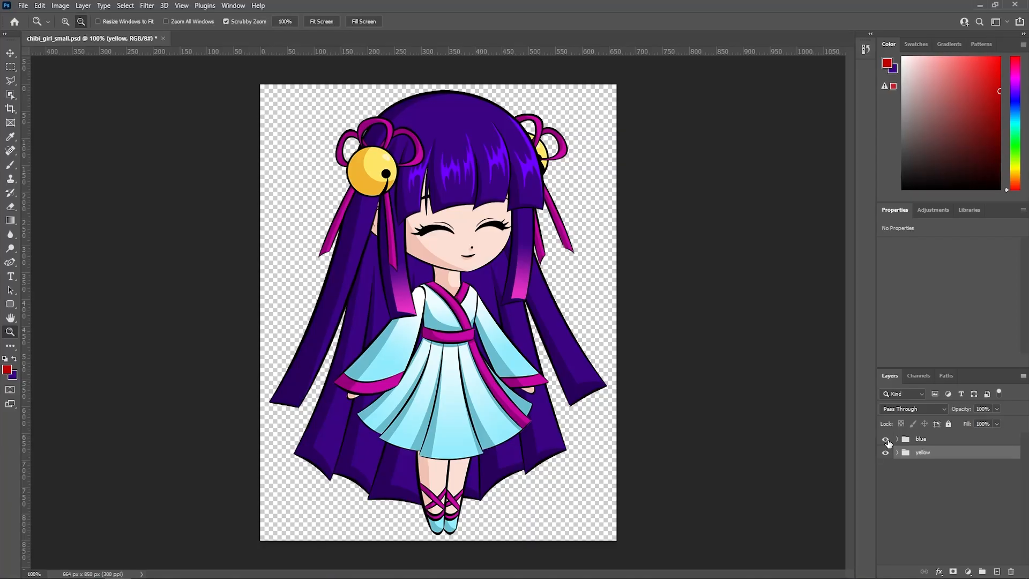
# - Switch to Photoshop and toggle the blue group's visibility to compare the blue and yellow outfits
pyautogui.click(888, 440)
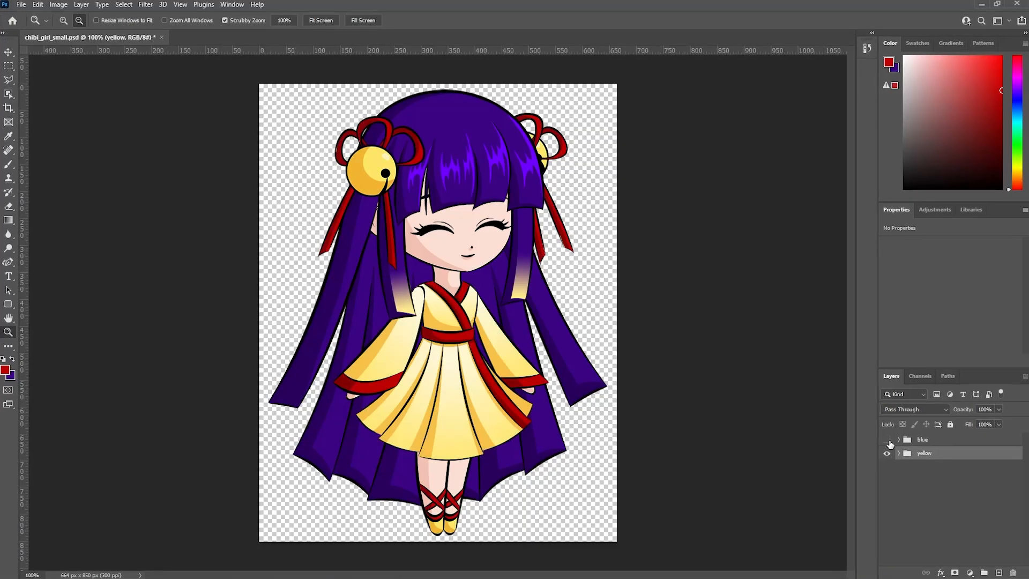
pyautogui.click(889, 441)
pyautogui.click(889, 440)
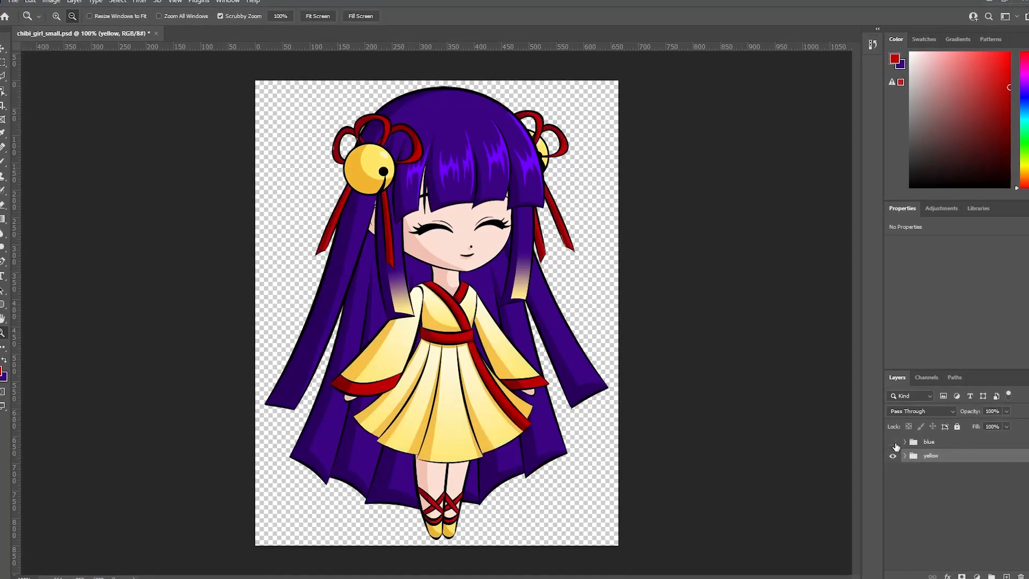
pyautogui.click(895, 443)
pyautogui.click(895, 443)
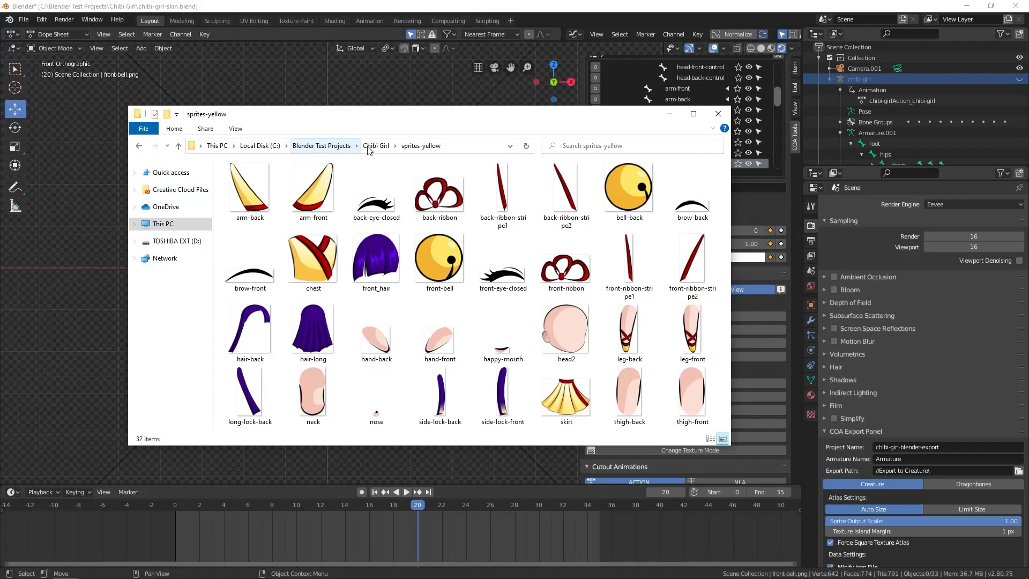
# - Rename the sprite folders in the Chibi Girl folder and reload all sprites in Blender with Update Existing
pyautogui.press('BackSpace')
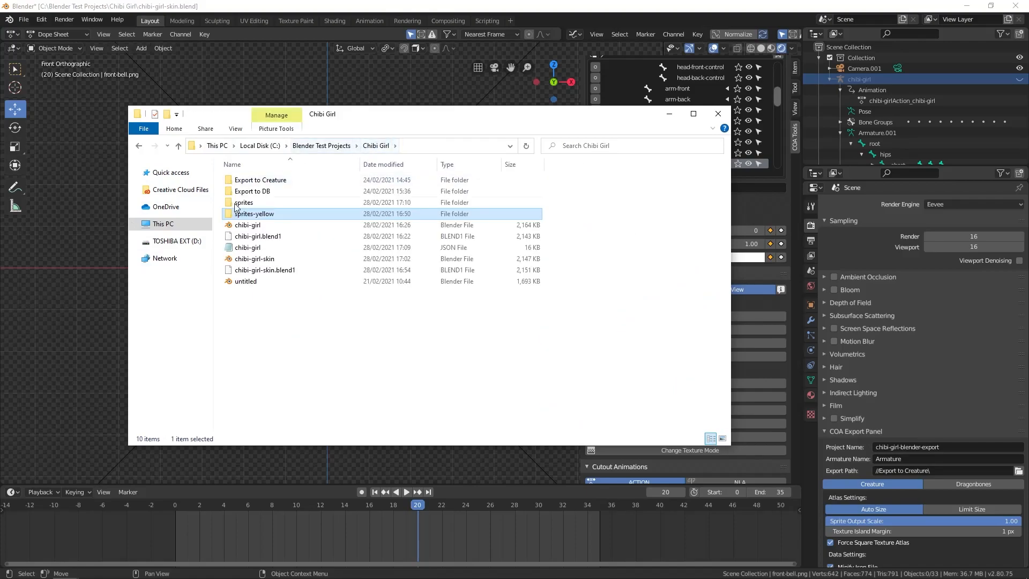
pyautogui.press('BackSpace')
pyautogui.press('BackSpace')
pyautogui.press('BackSpace')
pyautogui.press('BackSpace')
pyautogui.press('Return')
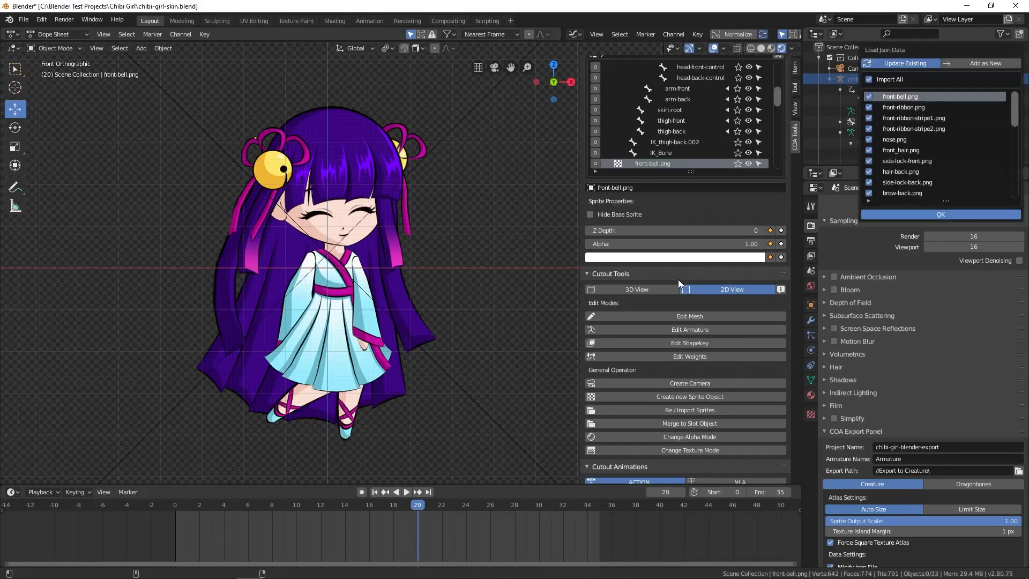
pyautogui.press('space')
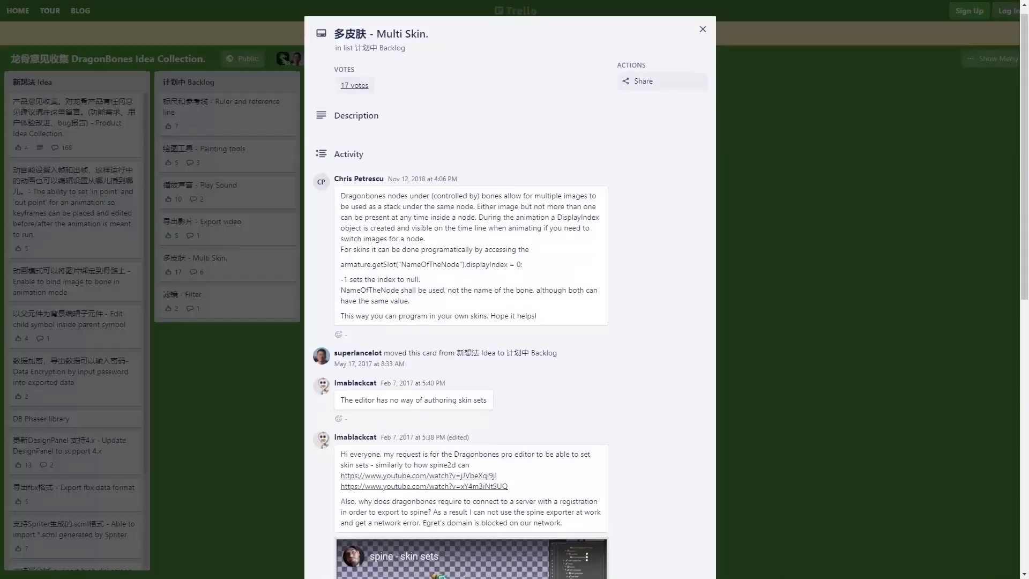
# - Switch to the browser and read the comments on the Multi Skin card of the DragonBones Idea Collection board
pyautogui.scroll(-2, 509, 321)
pyautogui.scroll(-1, 509, 321)
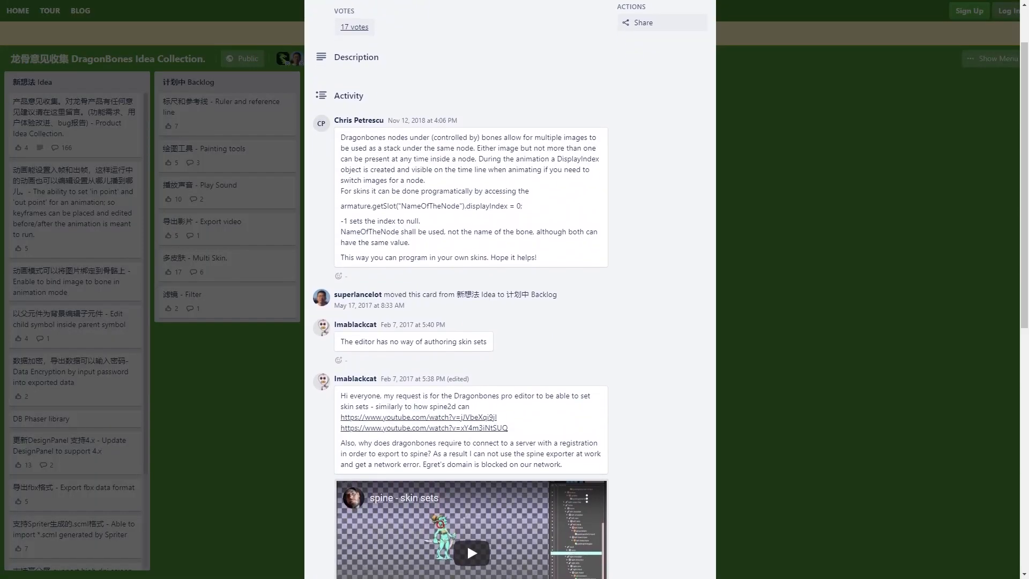
pyautogui.scroll(-1, 509, 321)
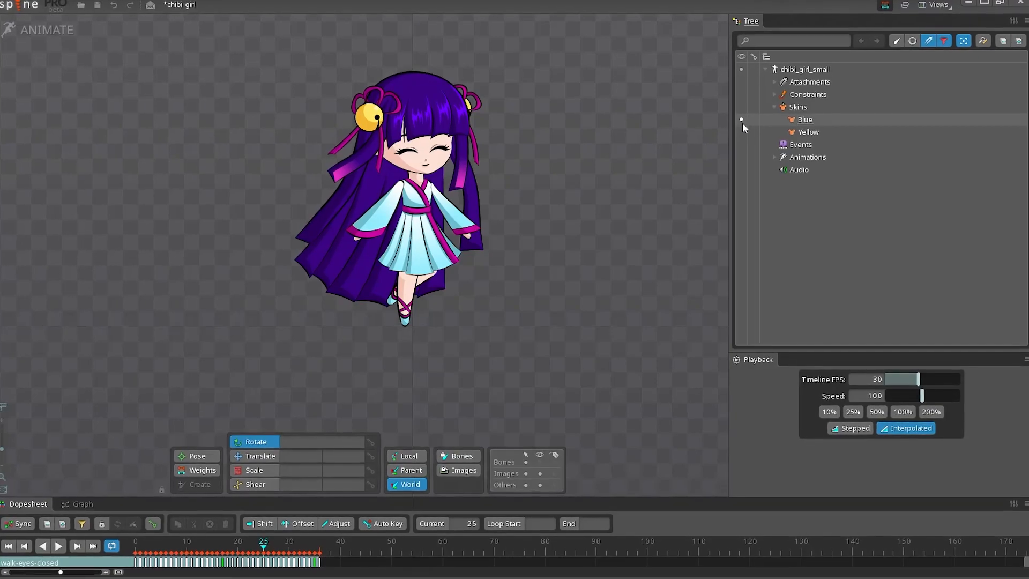
# - Switch to Spine and preview the Yellow and Blue skins on the walking chibi girl
pyautogui.click(744, 128)
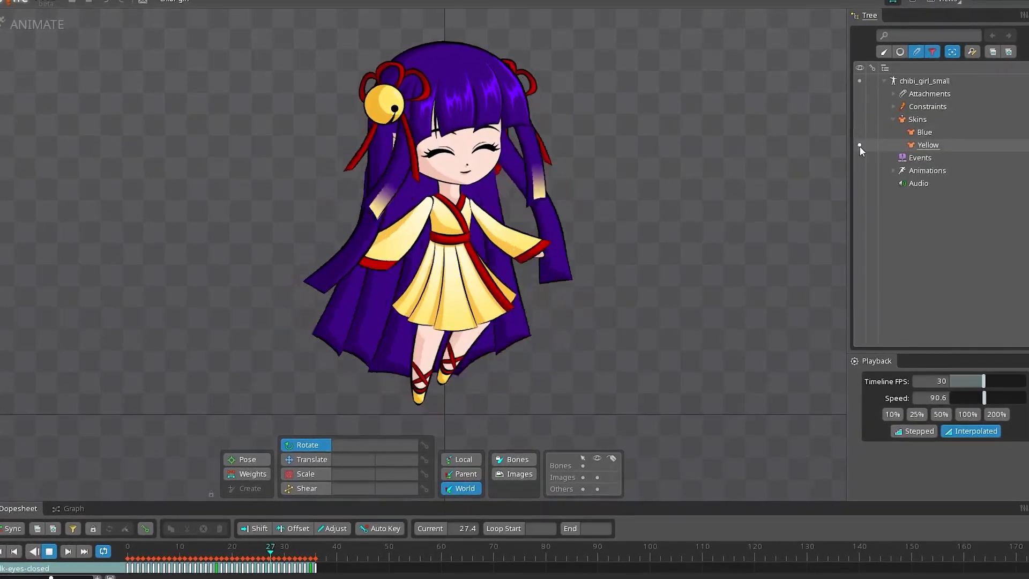
pyautogui.click(860, 131)
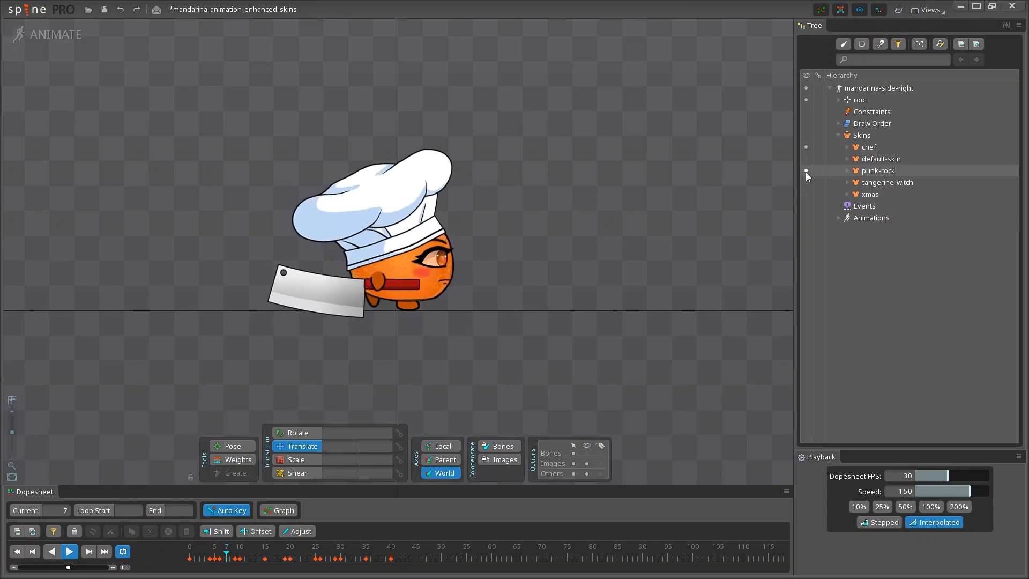
# - Preview the punk-rock and tangerine-witch skins on the mandarina, and activate the Blue skin on the chibi girl
pyautogui.click(805, 171)
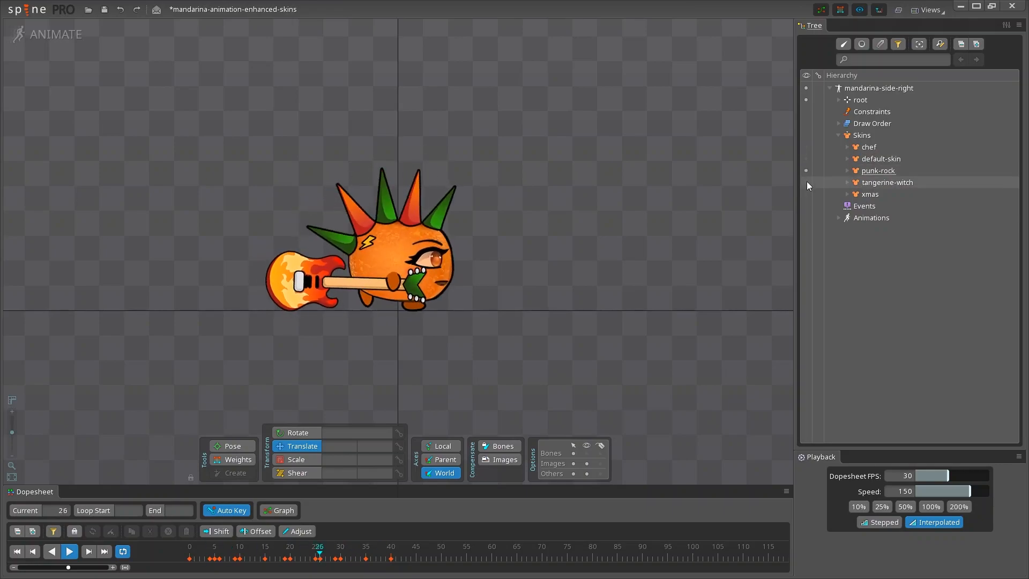
pyautogui.click(806, 182)
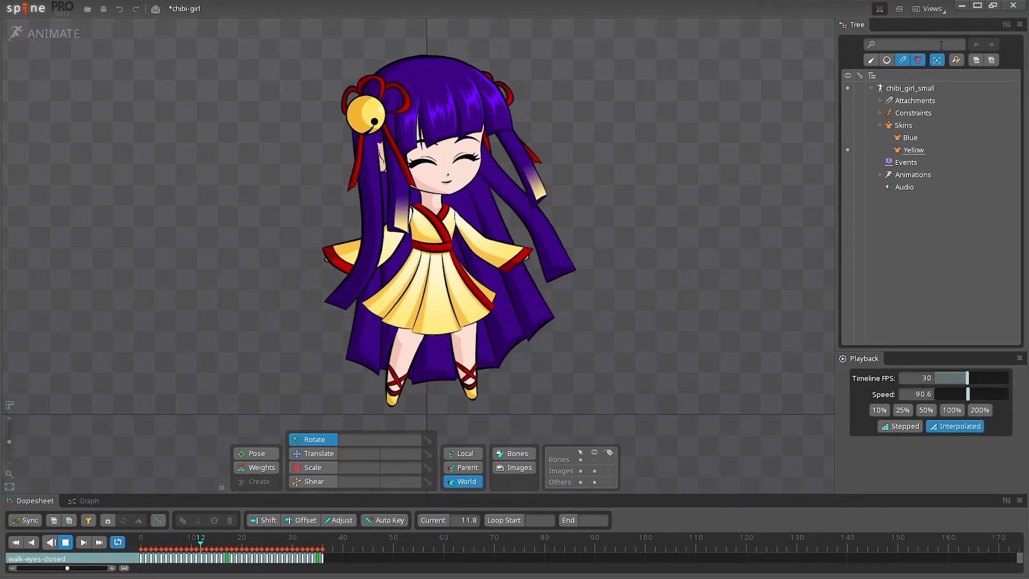
pyautogui.click(848, 138)
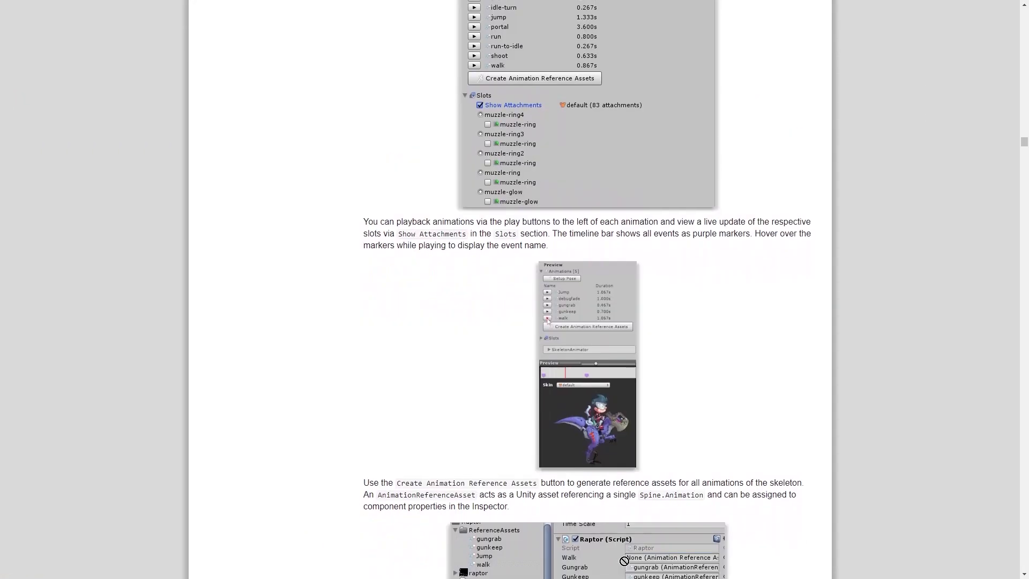
# - Switch to the browser and read the Spine Unity documentation and the COA Tools feature and installation notes
pyautogui.scroll(-2, 514, 289)
pyautogui.scroll(-2, 514, 290)
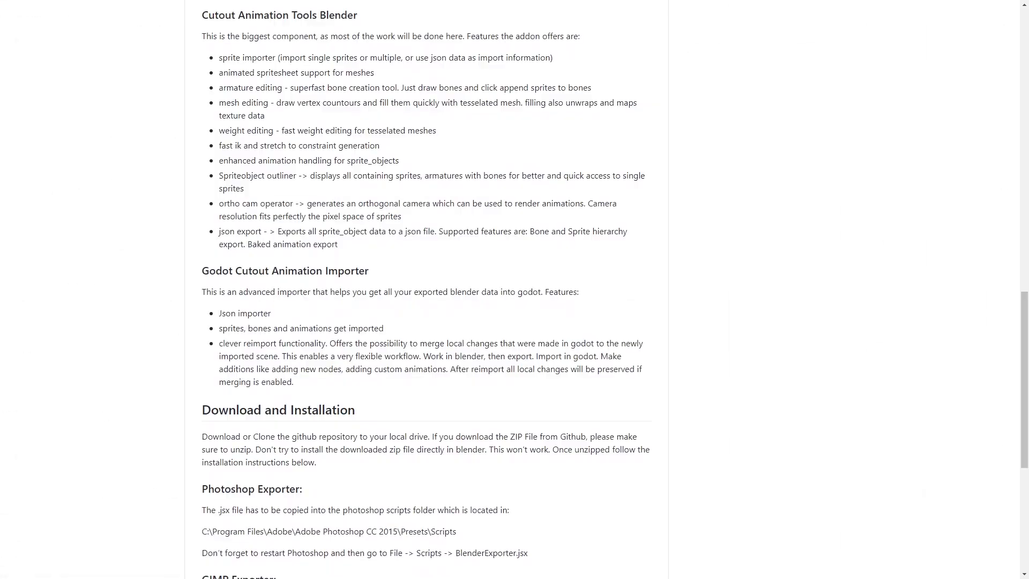
pyautogui.scroll(-3, 426, 289)
pyautogui.scroll(-2, 426, 290)
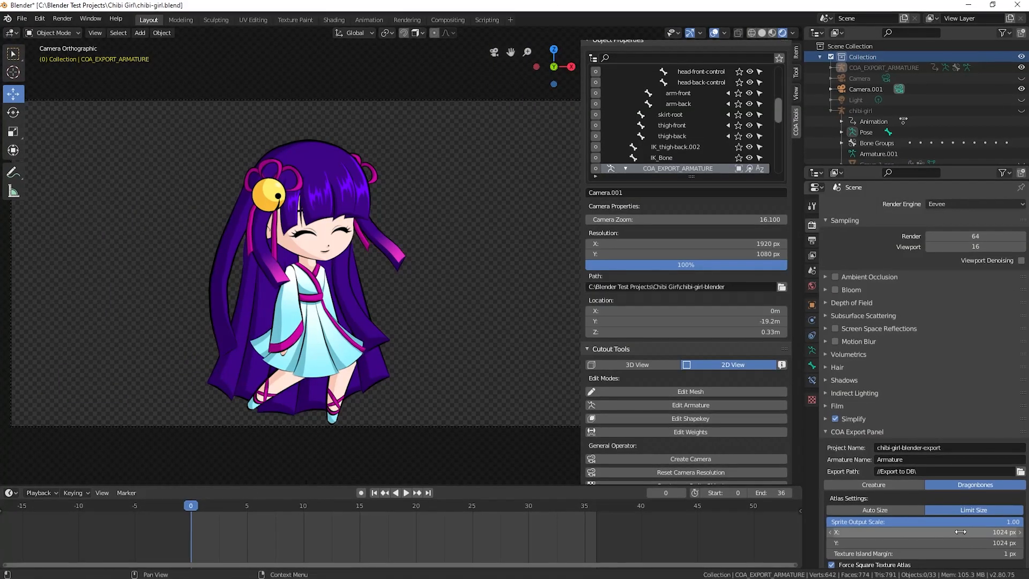
# - Switch to Blender and export chibi-girl-blender-export in Dragonbones format to the Export to DB folder with a 1024 px atlas limit
pyautogui.scroll(-5, 957, 524)
pyautogui.click(945, 539)
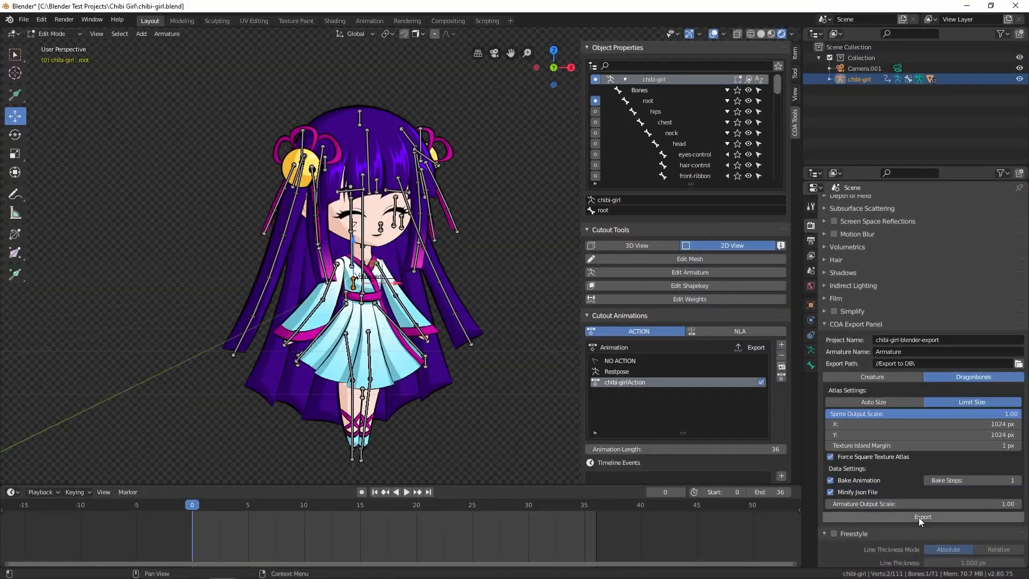
pyautogui.click(919, 517)
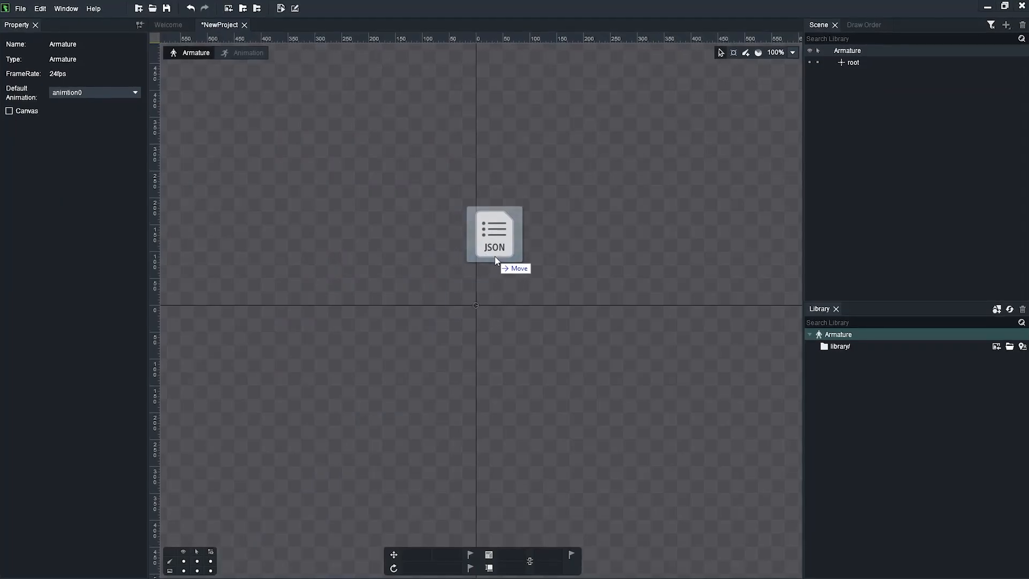
# - Switch to DragonBones, import the exported chibi-girl JSON file and examine the whole armature
pyautogui.moveTo(494, 256); pyautogui.dragTo(498, 256)
pyautogui.click(590, 366)
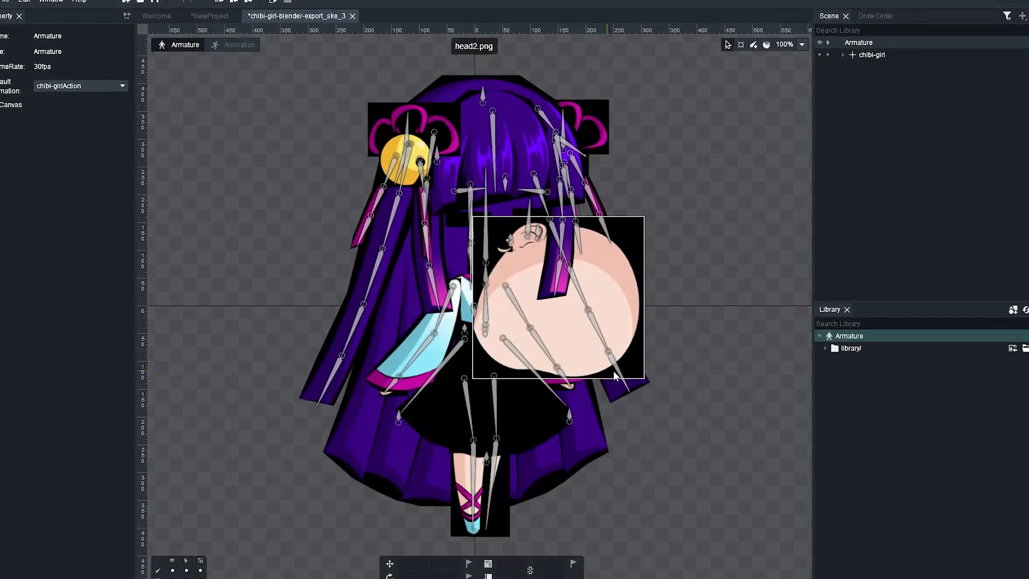
pyautogui.scroll(-4, 693, 361)
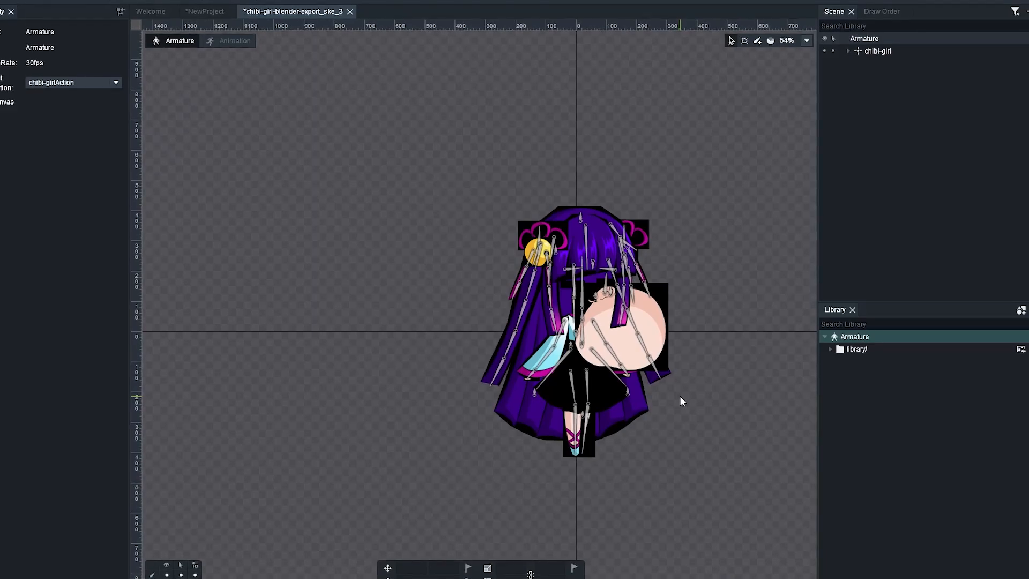
# - Switch to Blender and export chibi-girl-blender-export in Creature format to the Export to Creature folder with automatic atlas size
pyautogui.scroll(3, 679, 401)
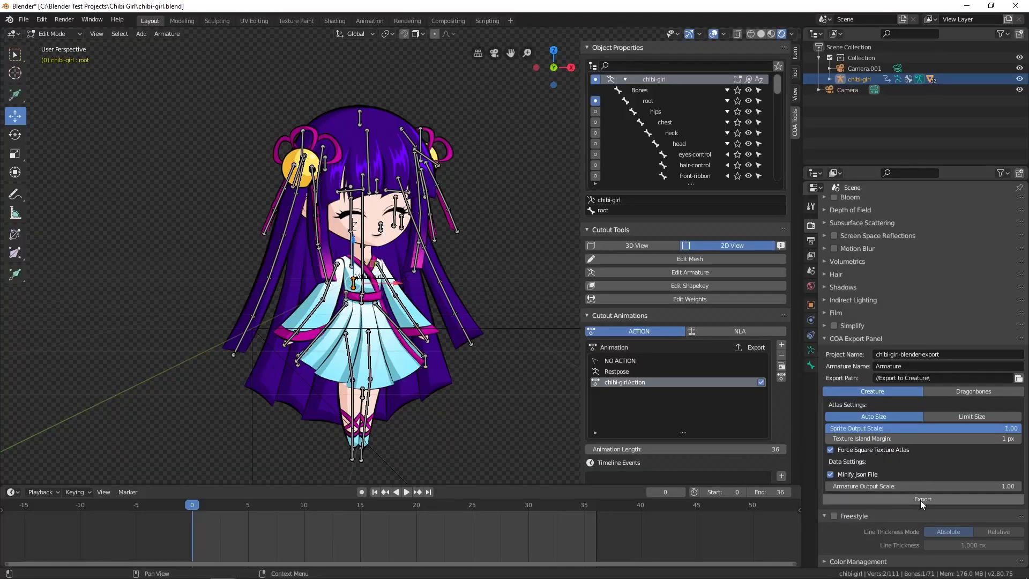
pyautogui.click(920, 500)
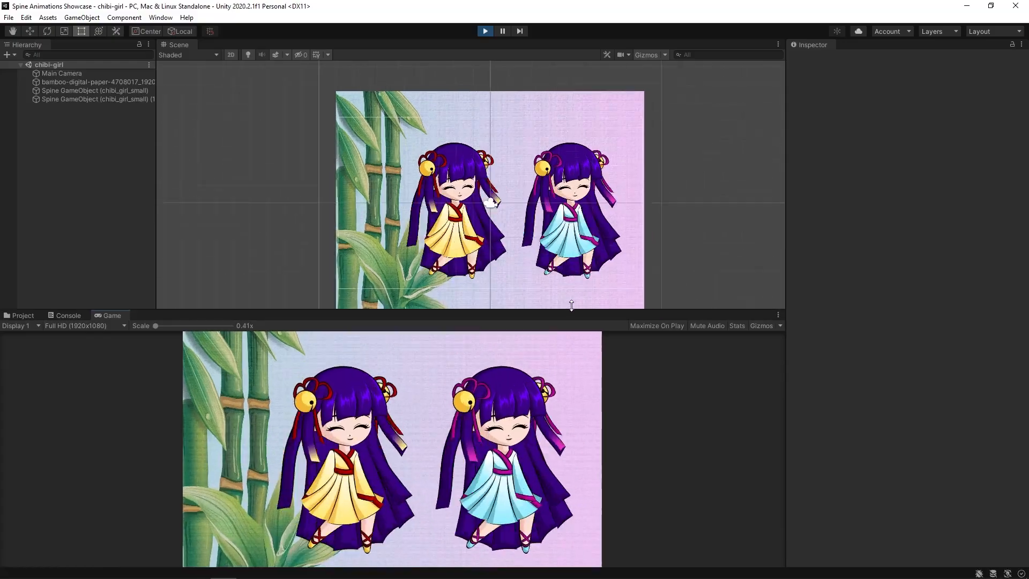
# - Switch to Unity and enlarge the Game view to preview the two running chibi girl animations
pyautogui.moveTo(572, 300); pyautogui.dragTo(559, 155)
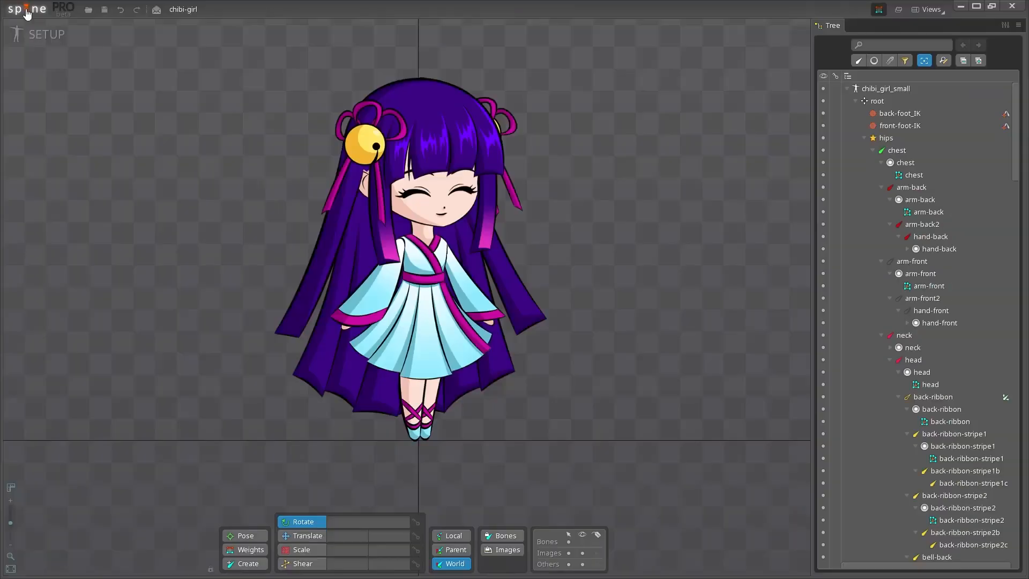
# - Switch to Spine and open the main menu's commands for the chibi-girl project
pyautogui.click(27, 10)
pyautogui.click(42, 141)
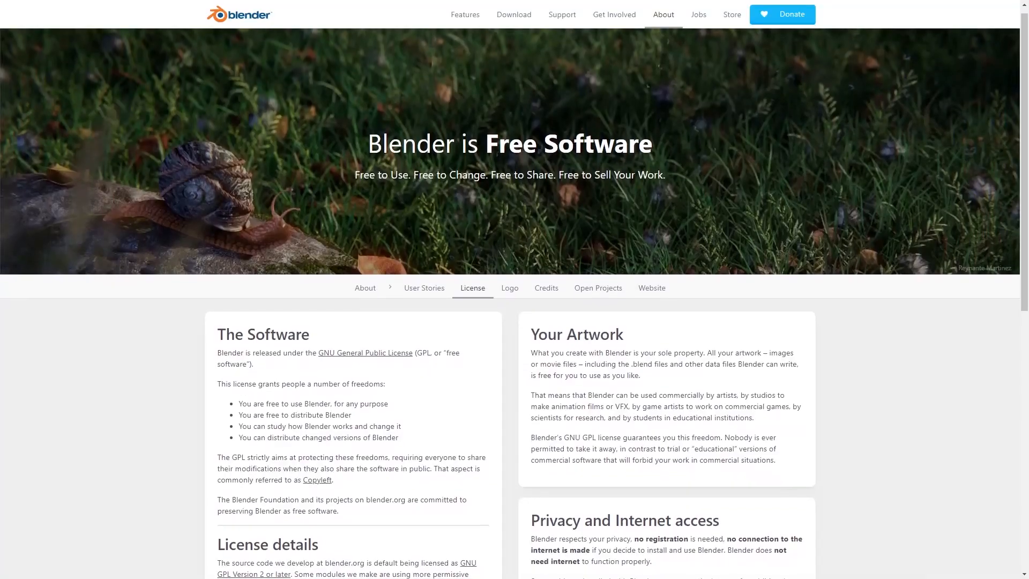
# - Switch to the browser and read Blender's license page and the COA Tools developer's Patreon membership levels
pyautogui.scroll(-1, 510, 290)
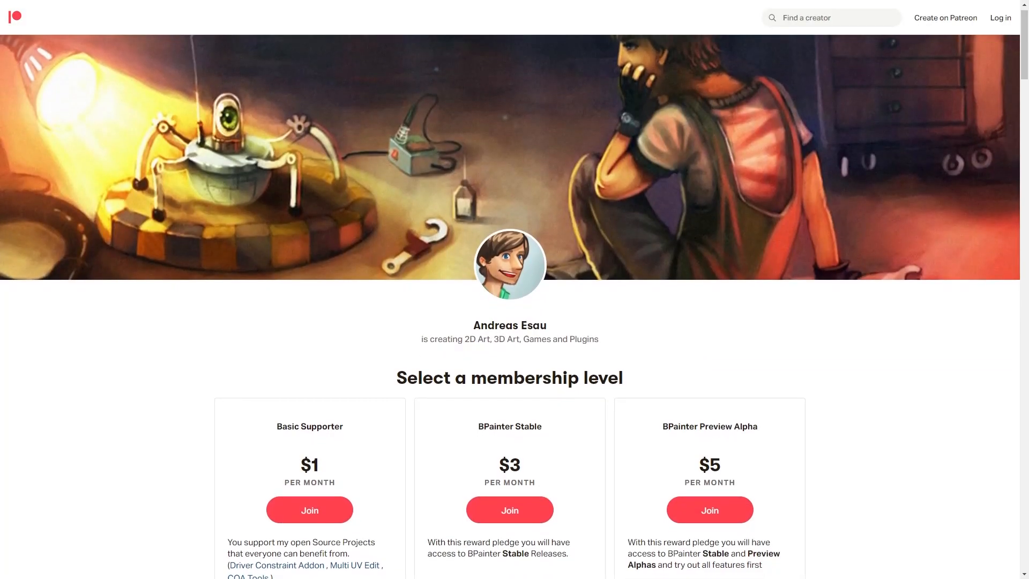
pyautogui.scroll(-1, 510, 289)
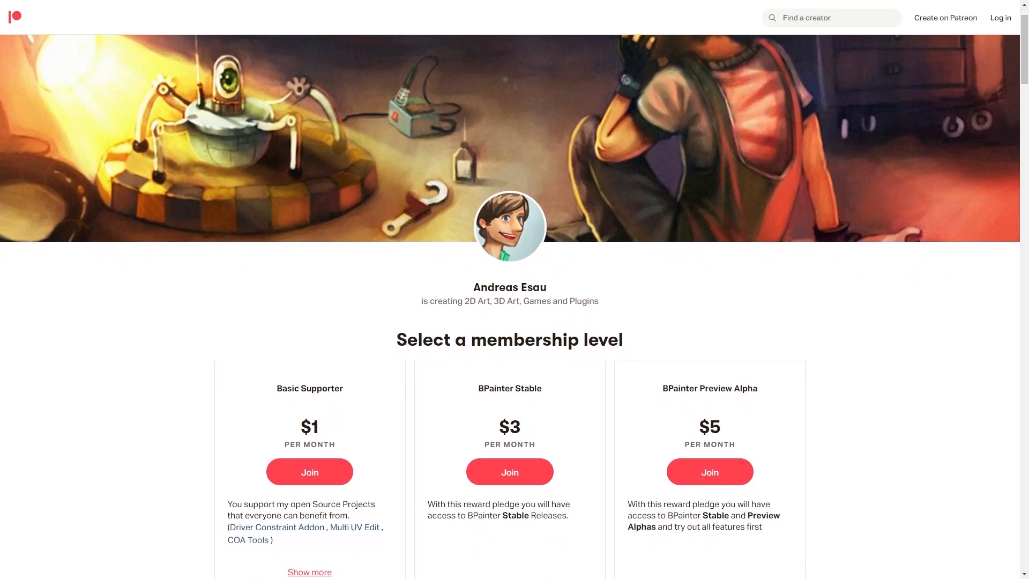
pyautogui.scroll(-1, 510, 289)
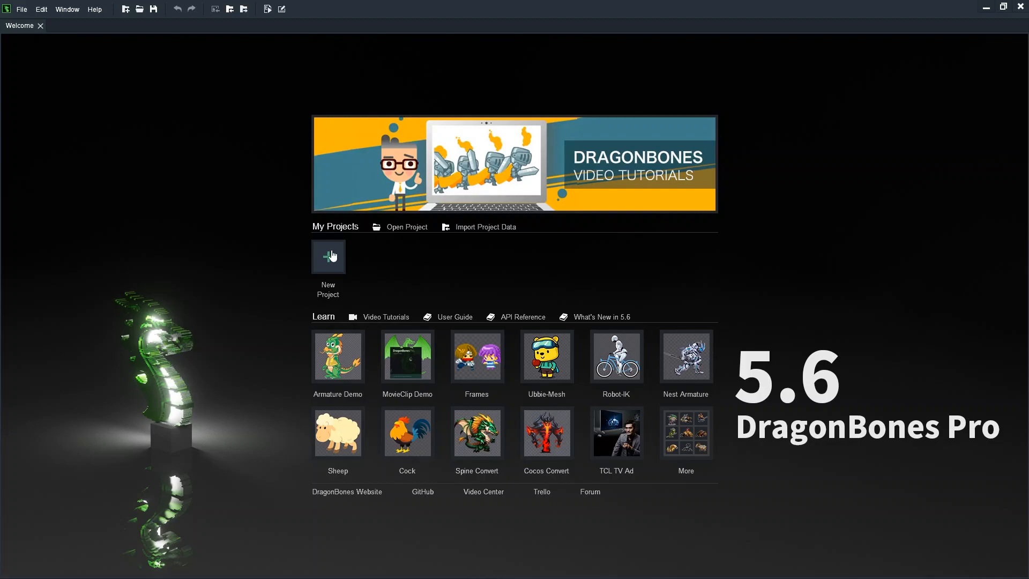
# - Switch to DragonBones and start a new project from the welcome screen
pyautogui.click(331, 256)
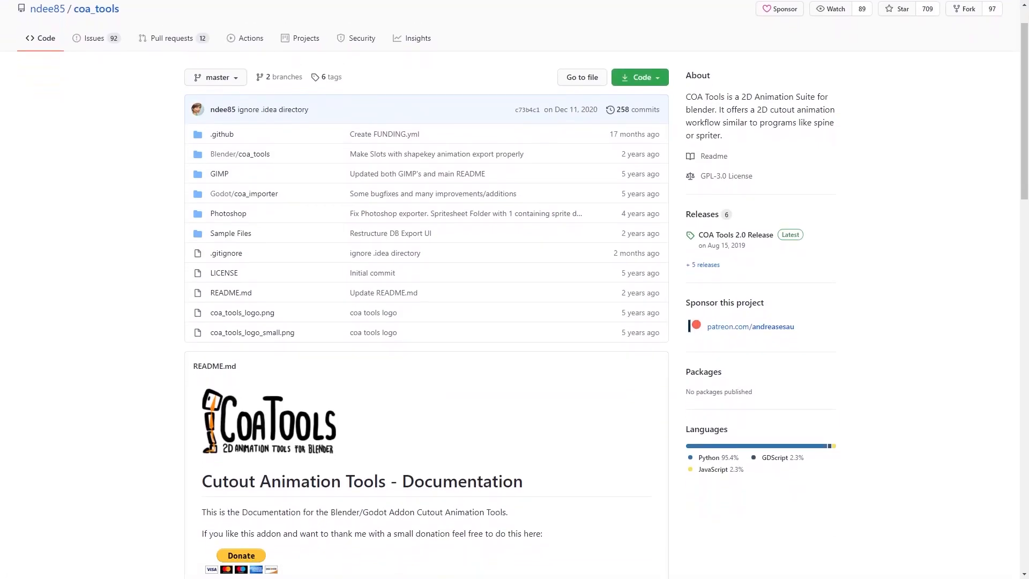
# - Switch to the browser and read through the coa_tools GitHub repository's file list, releases and README description
pyautogui.scroll(-2, 515, 289)
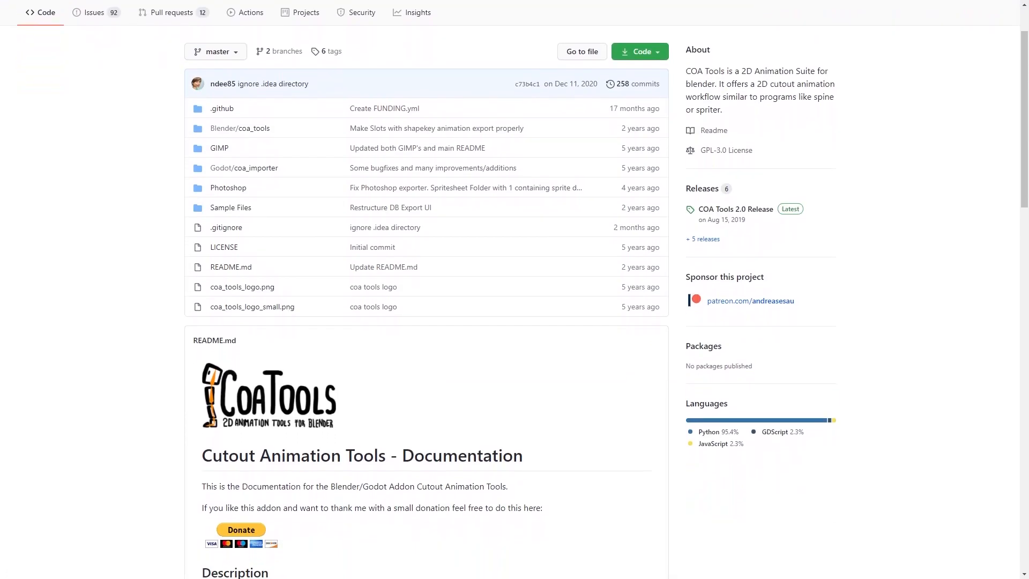
pyautogui.scroll(-2, 514, 289)
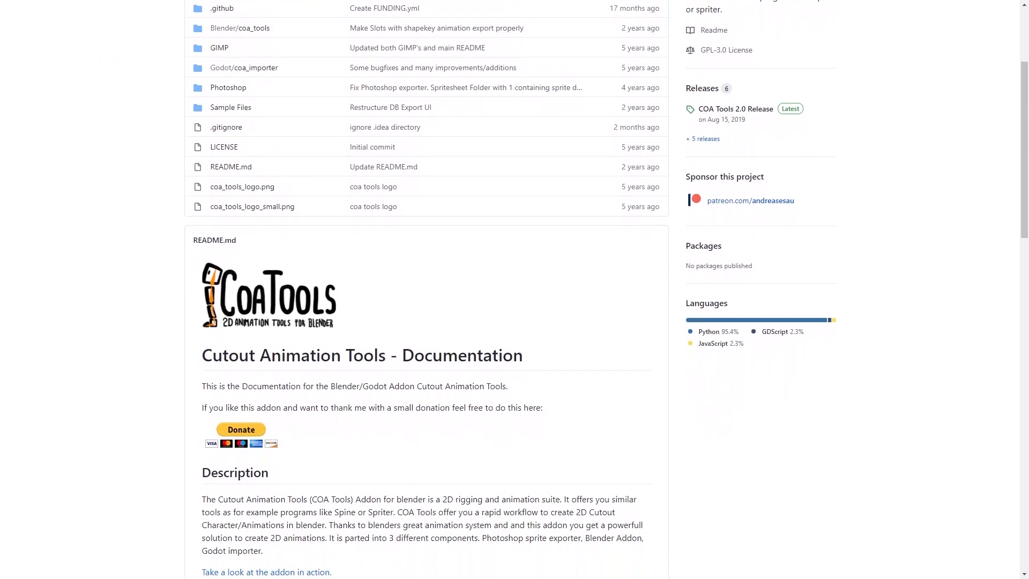
pyautogui.scroll(-2, 515, 289)
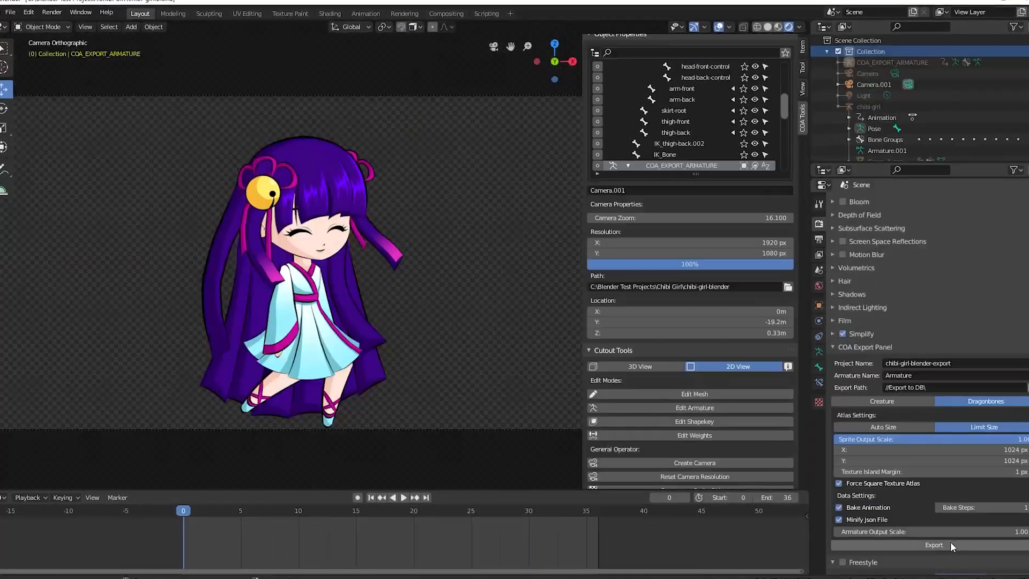
# - Switch to Blender and try to export chibi-girl-blender-export in Dragonbones format to the Export to DB folder with baked animation
pyautogui.click(950, 545)
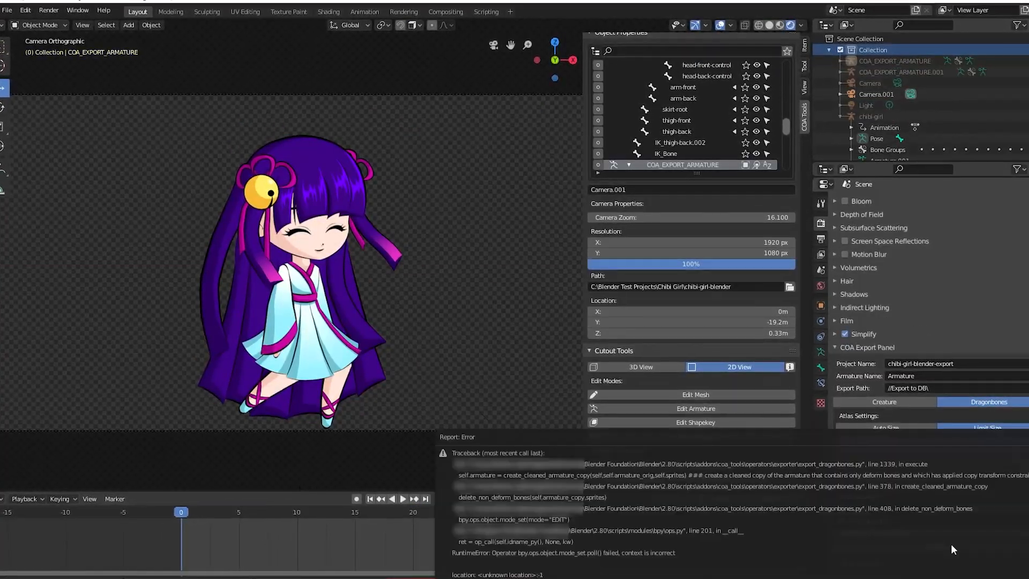